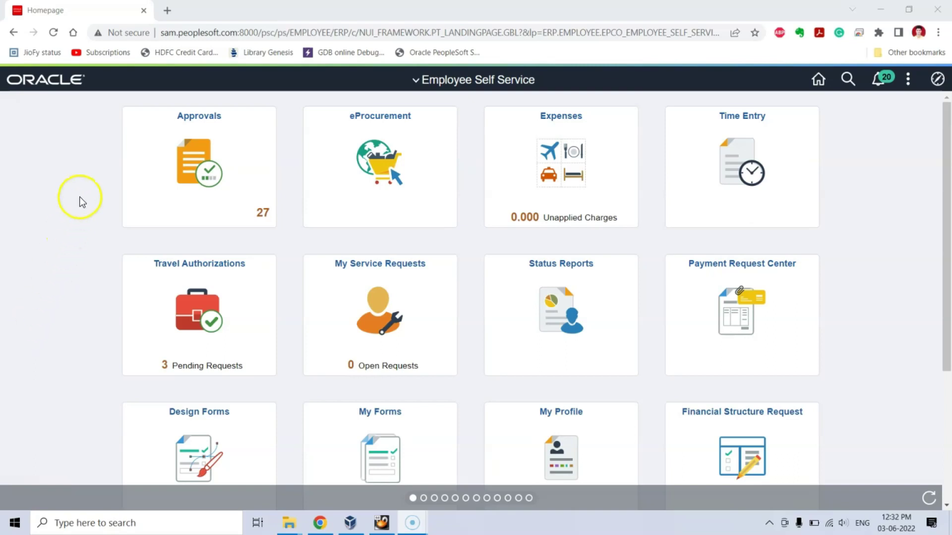
- Open the amazon.in shopping site in a new browser tab
click(169, 12)
text(amazon.in)
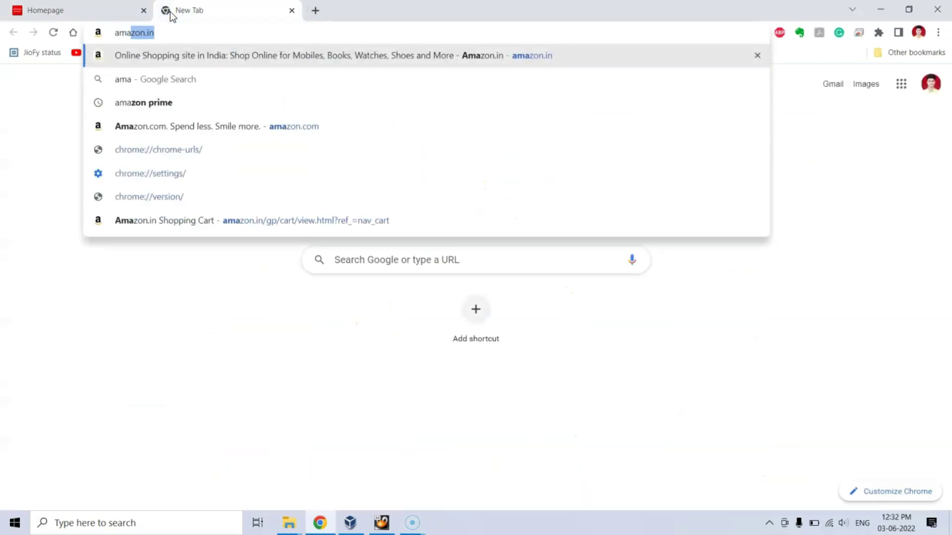
key(Return)
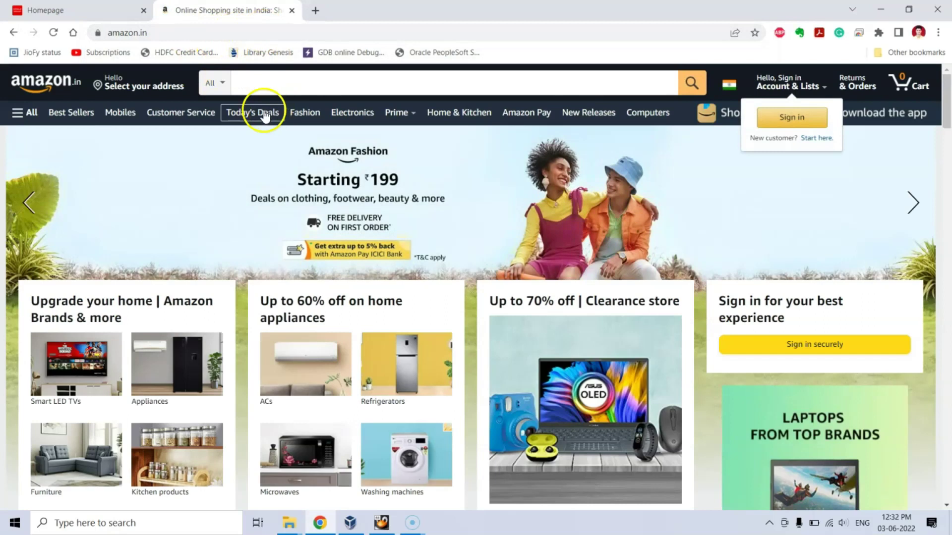
- Search Amazon for "computer keyboard" across all departments
click(297, 80)
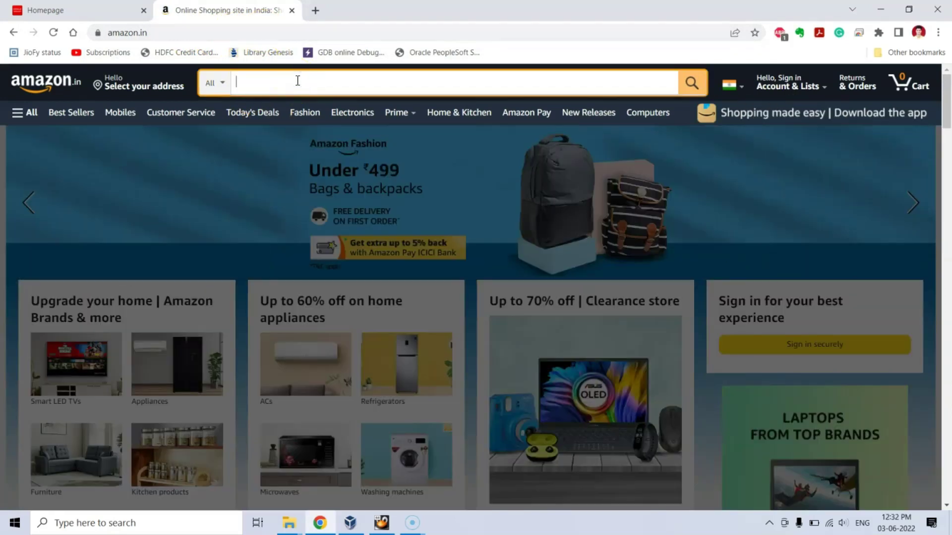
text(computer)
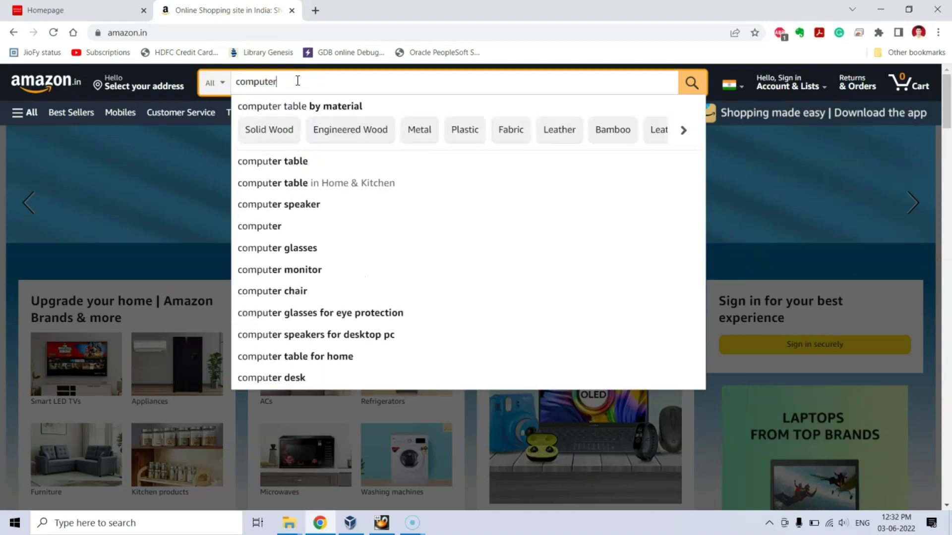
text( keyboa)
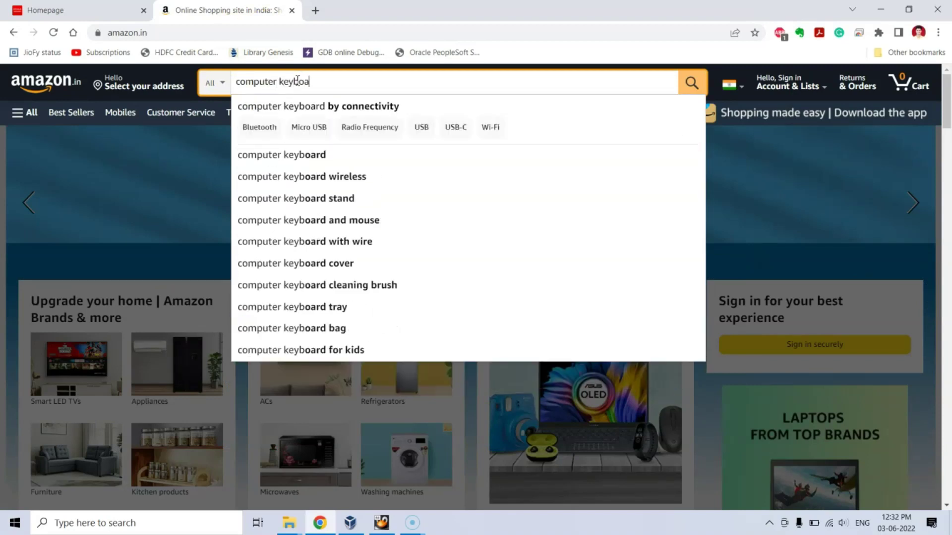
click(315, 154)
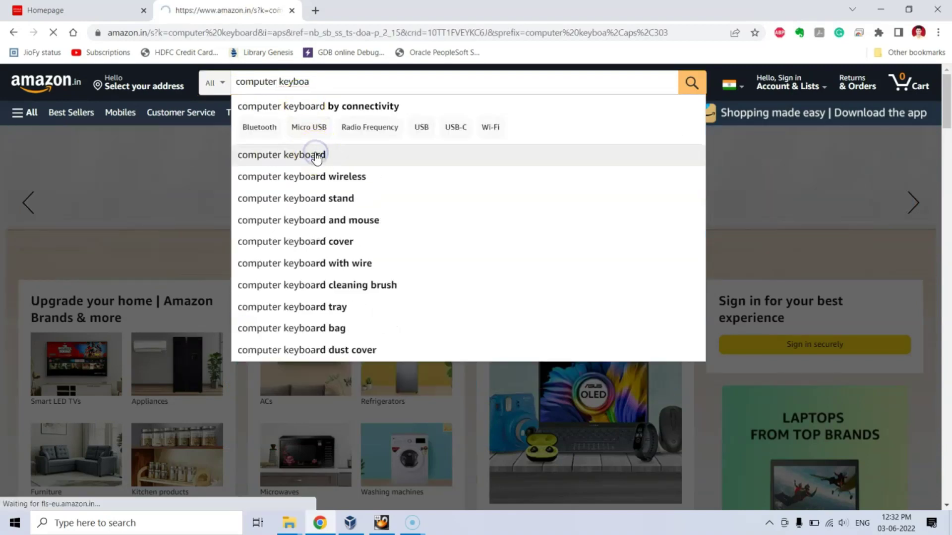
- Browse the keyboard results and open the product page of the Dell KB216 Wired Multimedia USB Keyboard
scroll(321, 166, down, 1)
scroll(321, 166, down, 3)
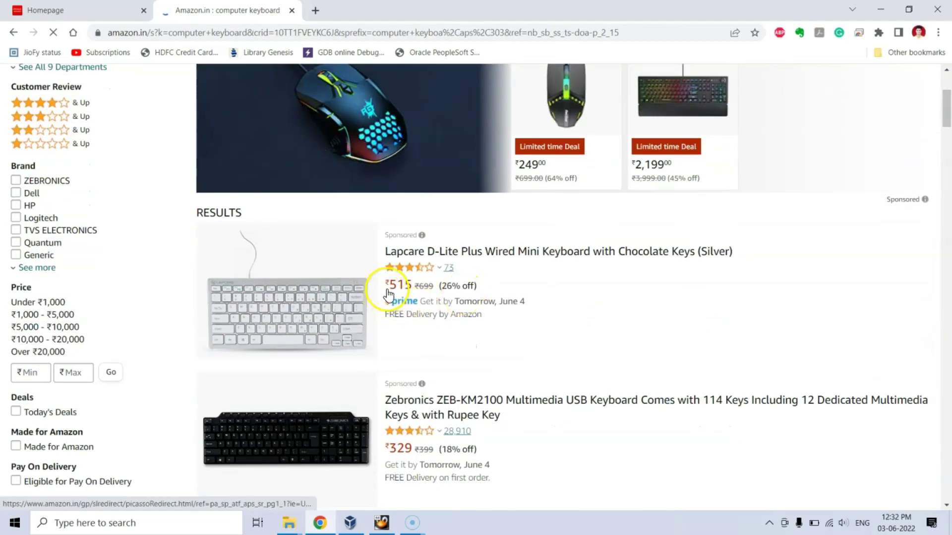
scroll(389, 290, down, 4)
scroll(469, 268, down, 5)
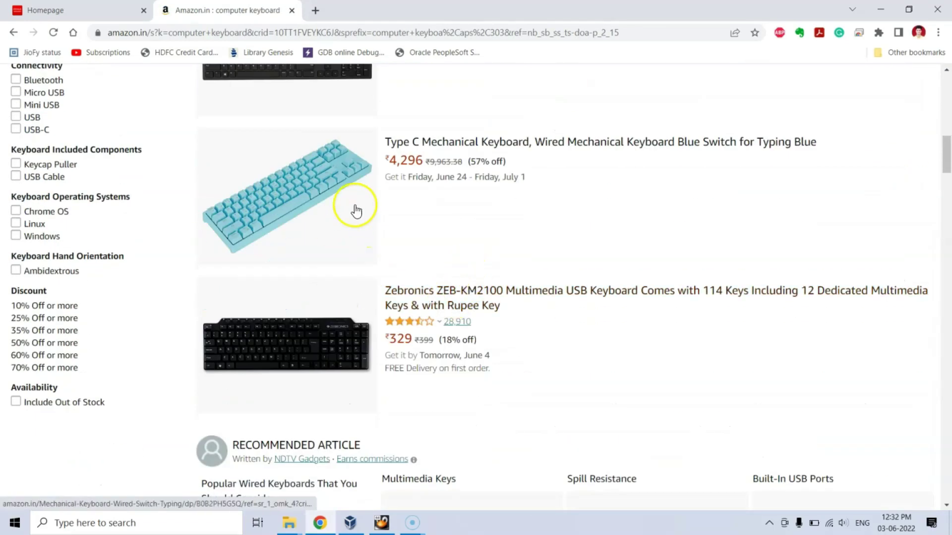
scroll(362, 225, down, 4)
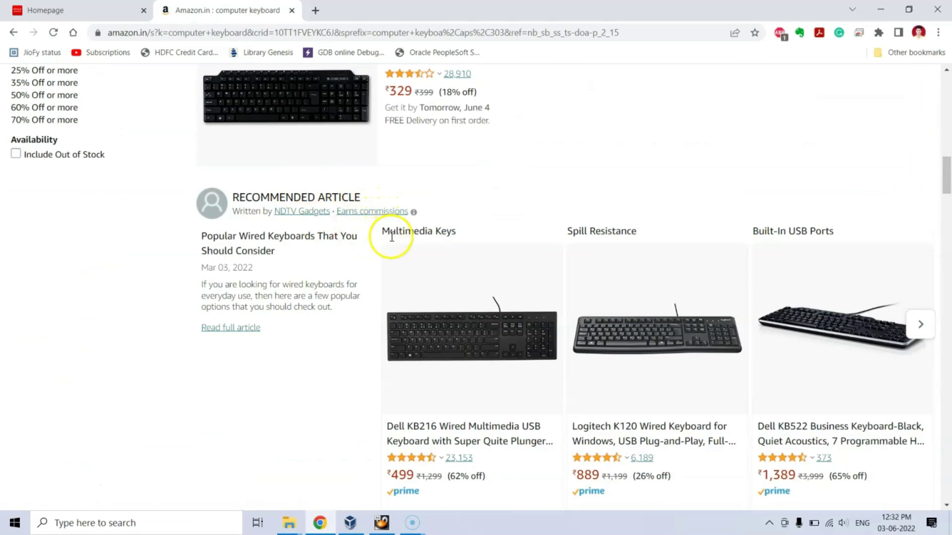
scroll(391, 241, up, 2)
scroll(399, 283, down, 6)
click(423, 252)
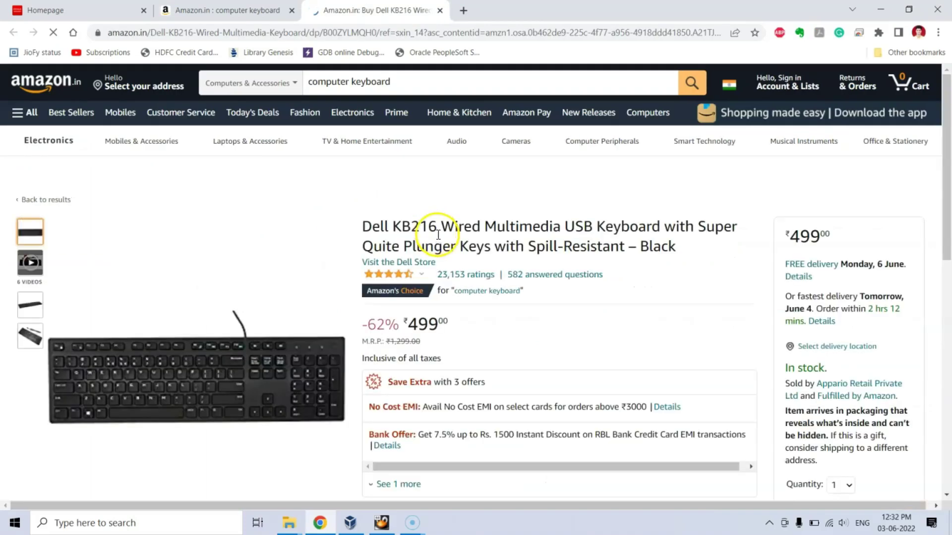
- Review the Dell KB216 keyboard's price, delivery and specification details, and close both Amazon tabs
scroll(449, 238, down, 1)
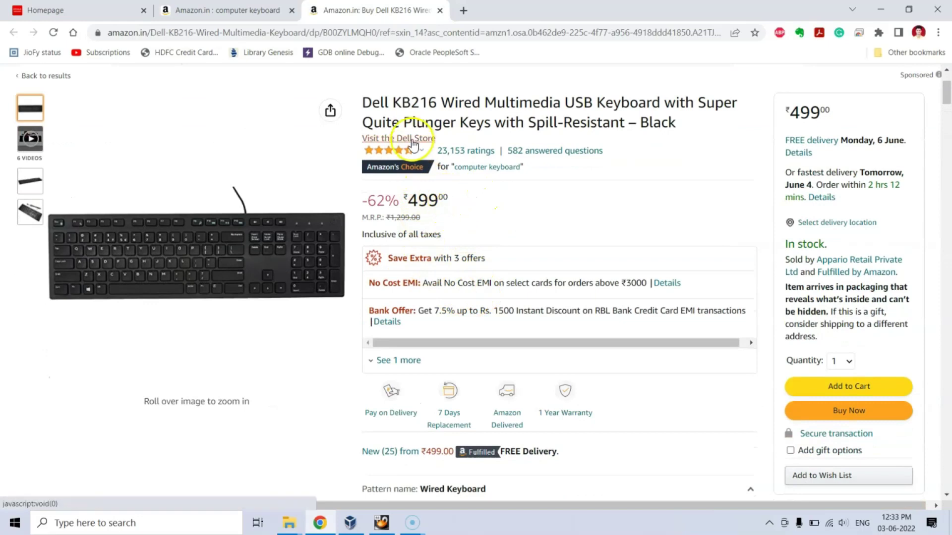
scroll(463, 262, down, 3)
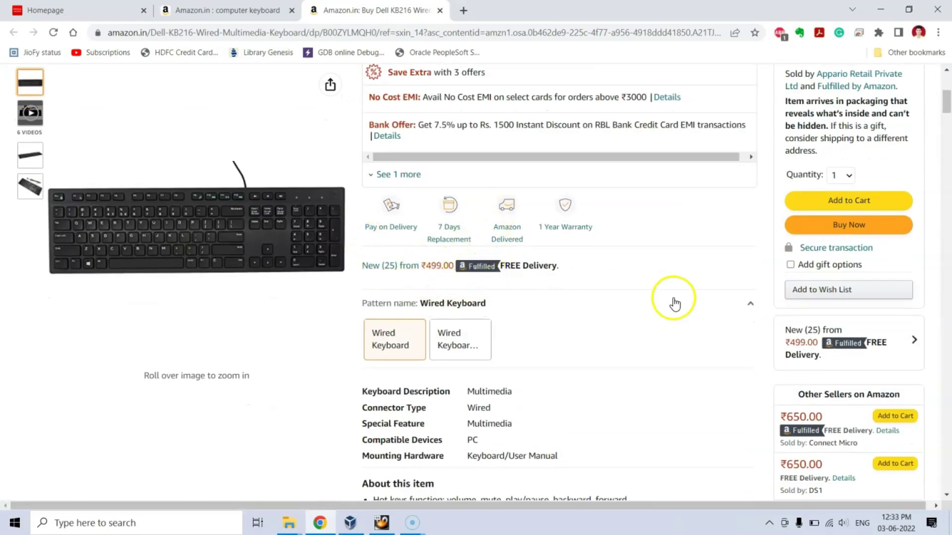
scroll(674, 303, up, 4)
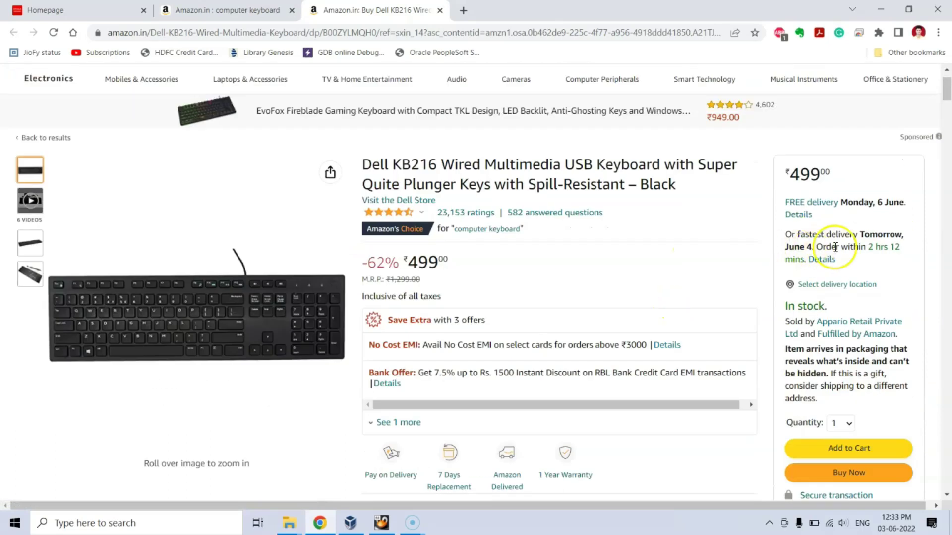
scroll(579, 324, up, 1)
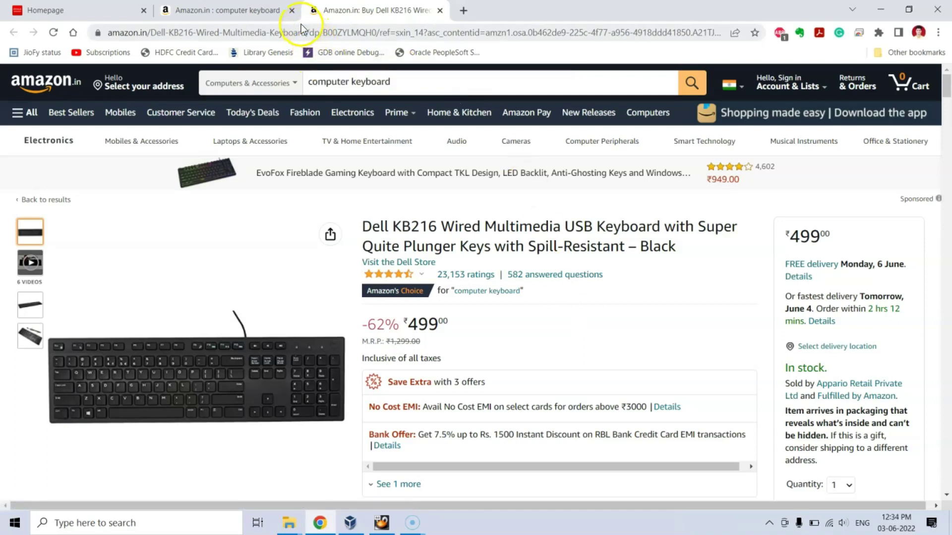
click(291, 10)
click(291, 11)
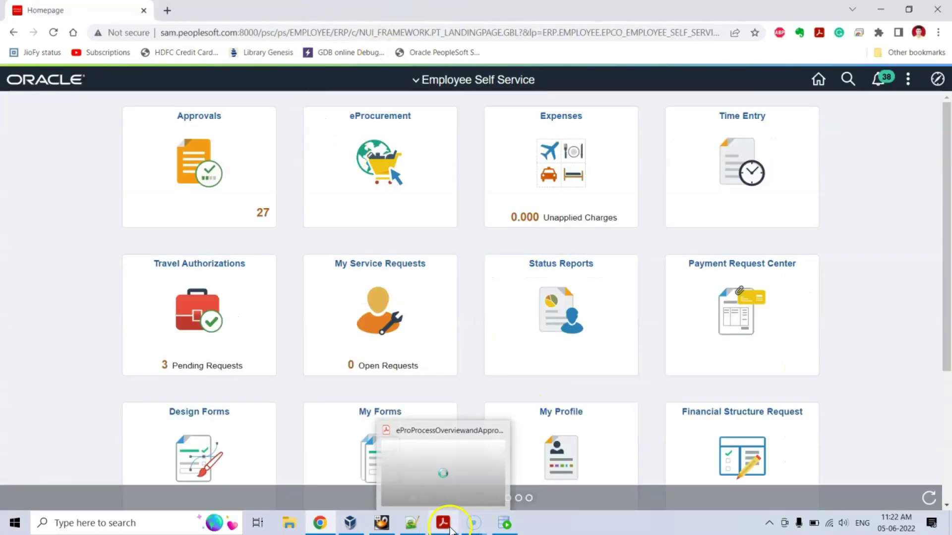
- View the e-procurement process flowchart in eProProcessOverviewandApproval.pdf in Acrobat Reader, and return to the PeopleSoft homepage in Chrome
click(450, 529)
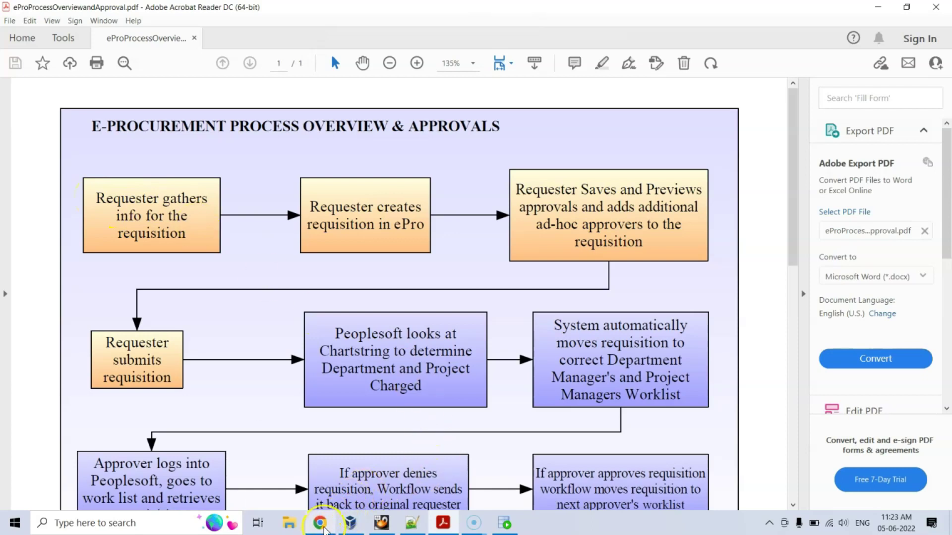
click(323, 525)
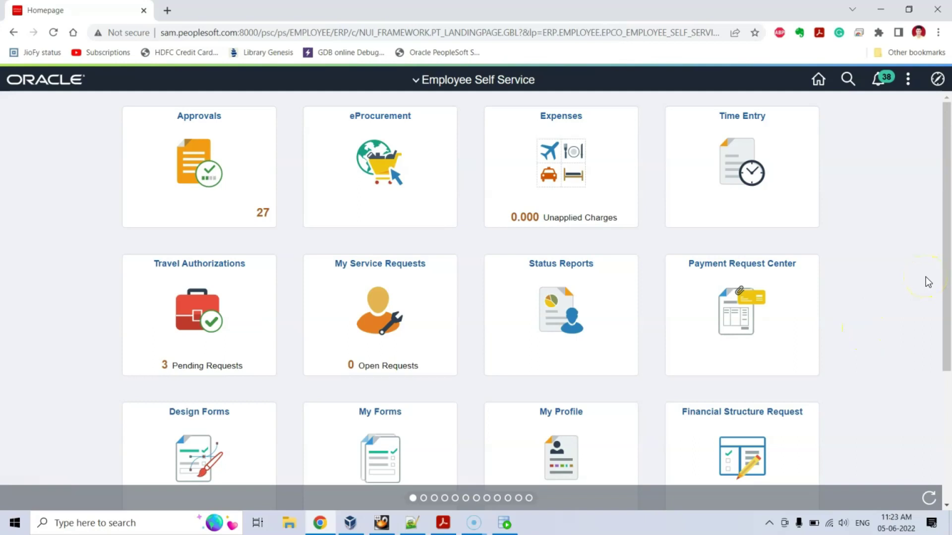
- Open the eProcurement Requisition page through the Navigator to create a requisition
click(939, 81)
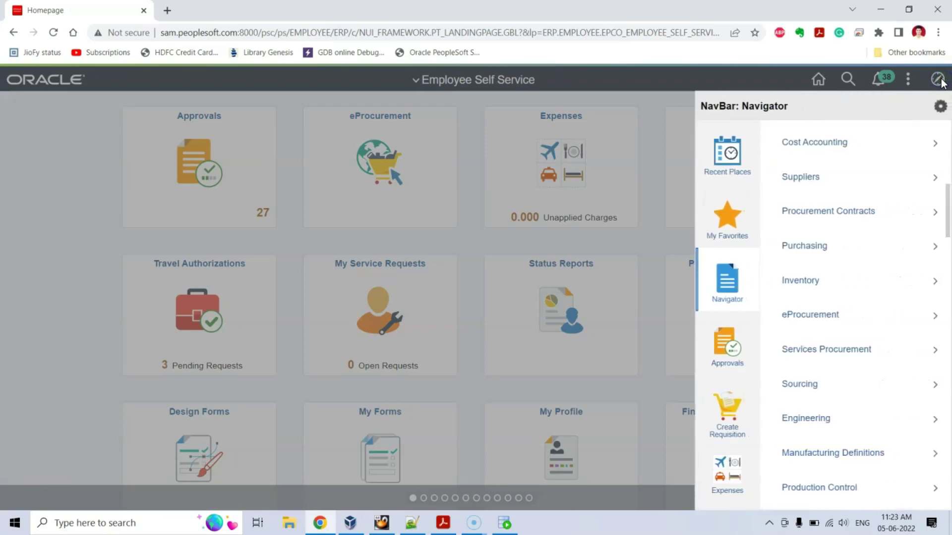
click(843, 317)
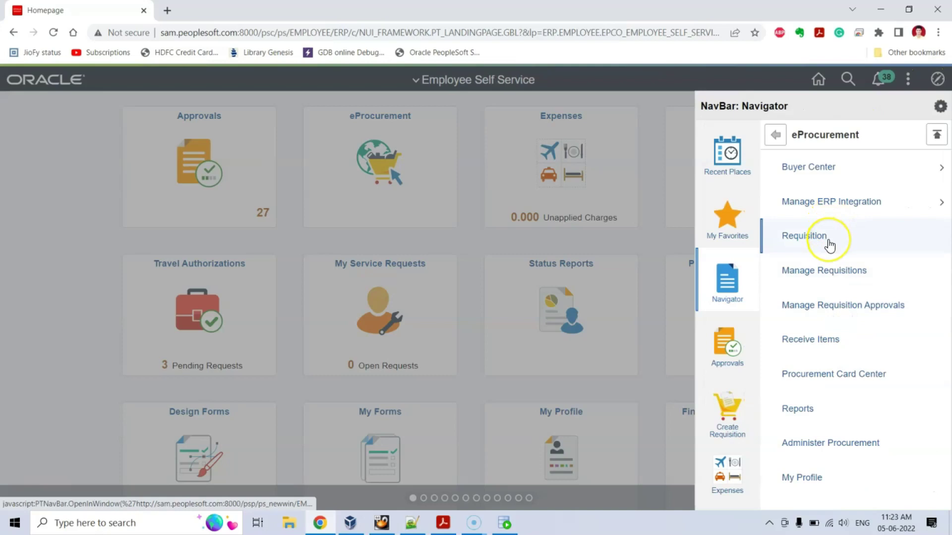
click(829, 245)
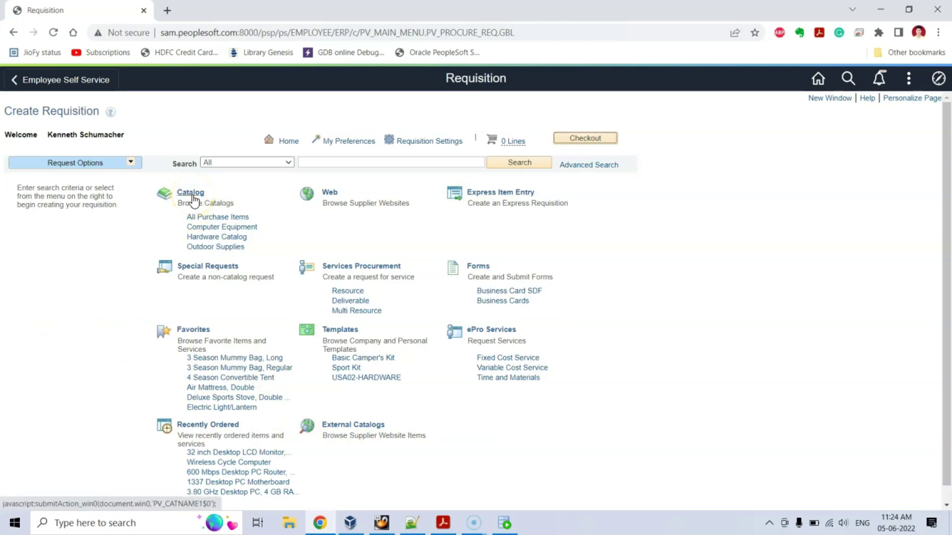
- Open the Computer Equipment catalog and look through its listed items and the result range
click(252, 230)
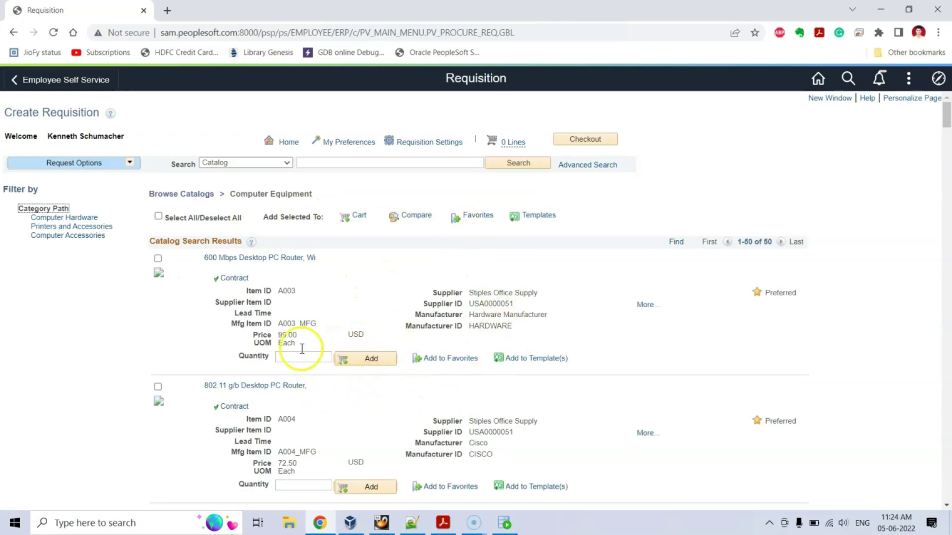
scroll(319, 350, down, 9)
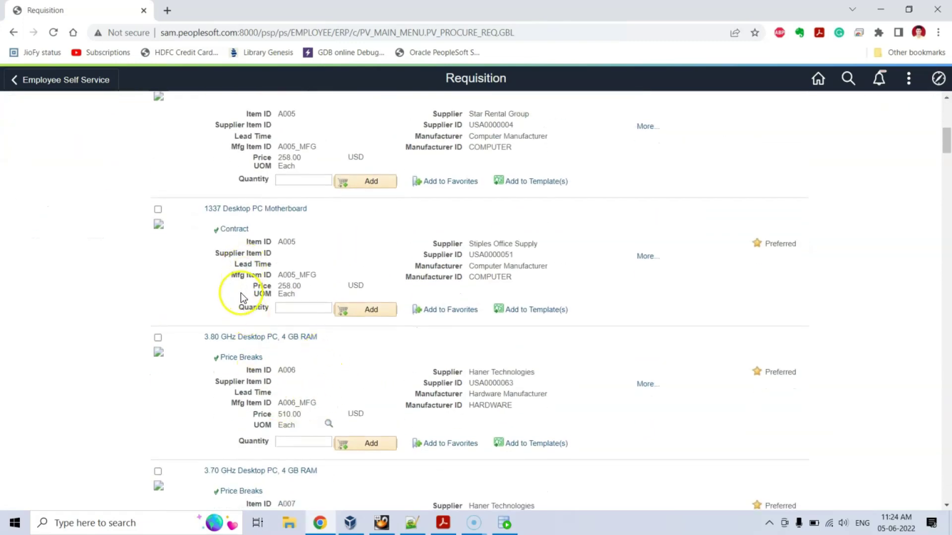
scroll(242, 297, down, 15)
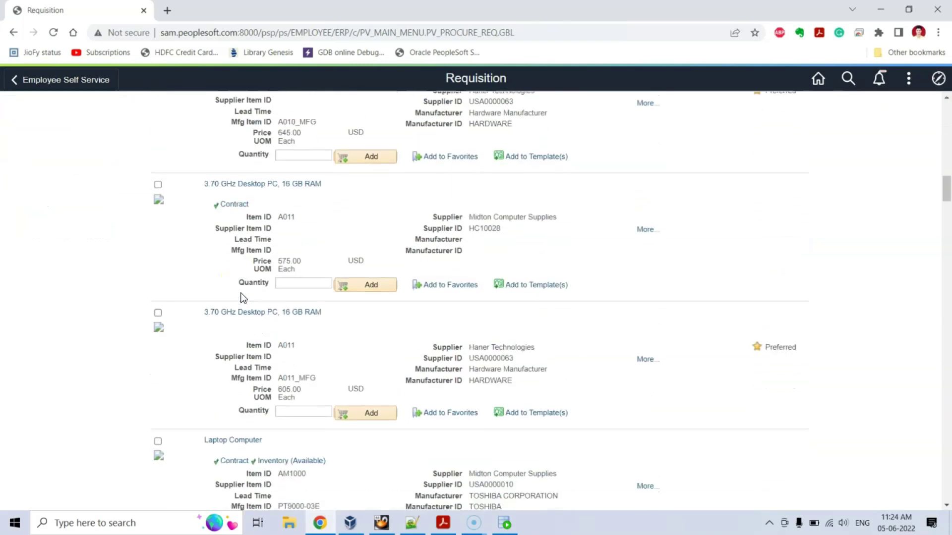
scroll(242, 297, up, 15)
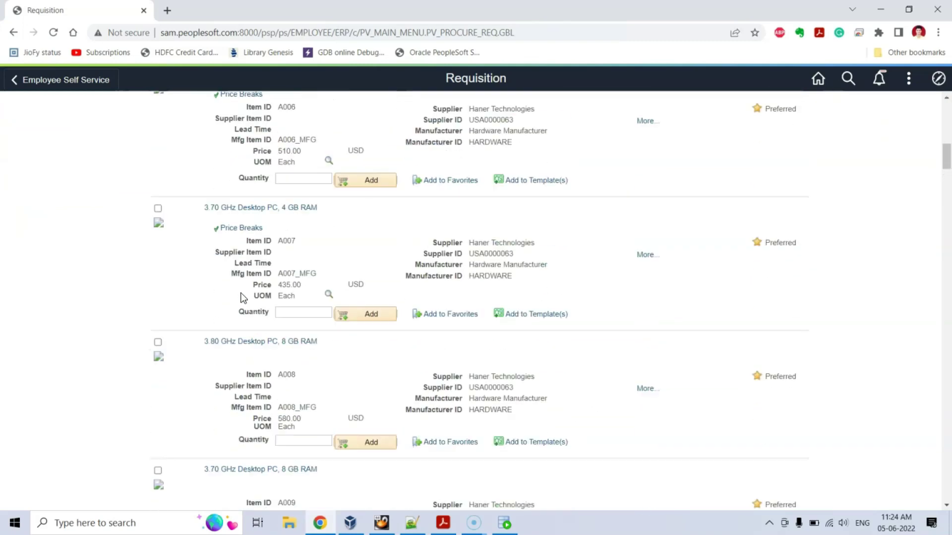
scroll(242, 297, up, 6)
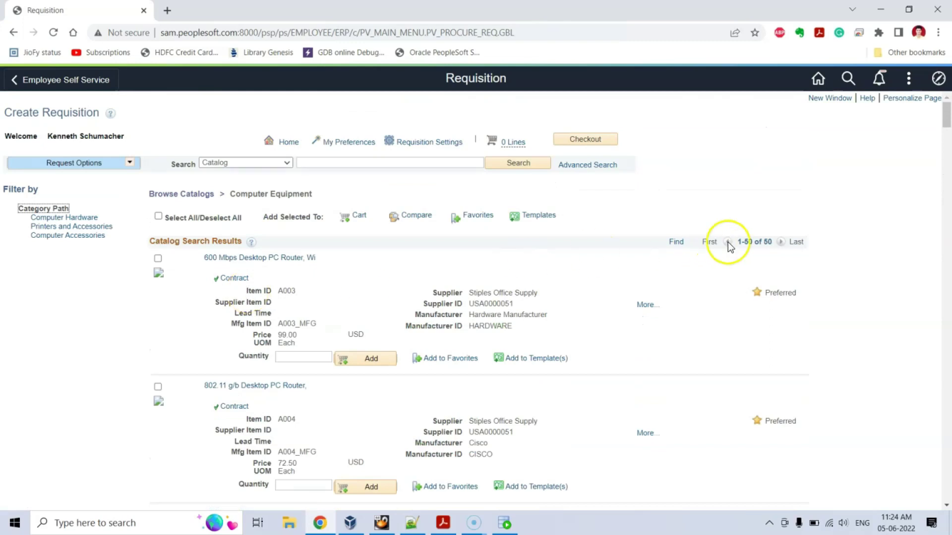
drag(738, 242, 757, 242)
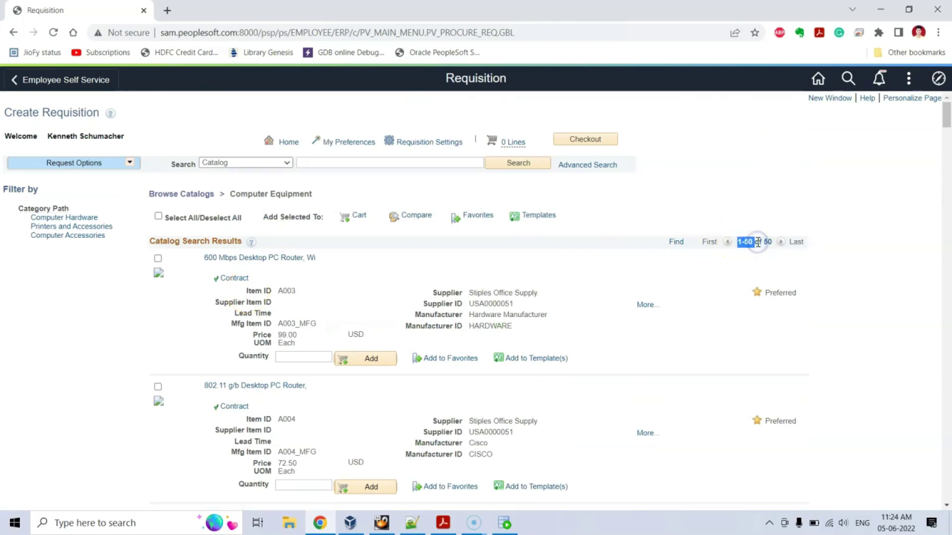
- Examine the item, price, supplier and manufacturer details of the 3.80 GHz Desktop PC, 4 GB RAM (A006)
scroll(180, 275, down, 5)
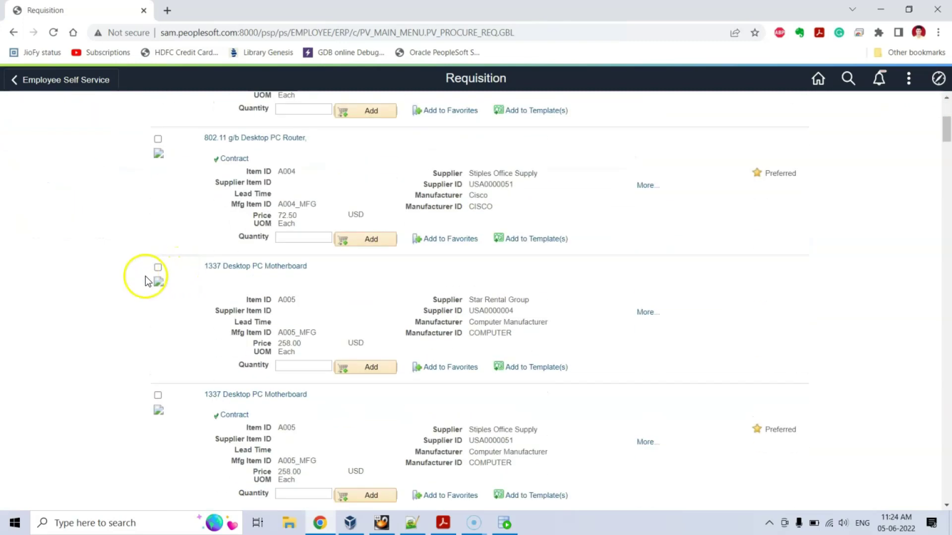
scroll(145, 277, down, 7)
scroll(153, 269, up, 1)
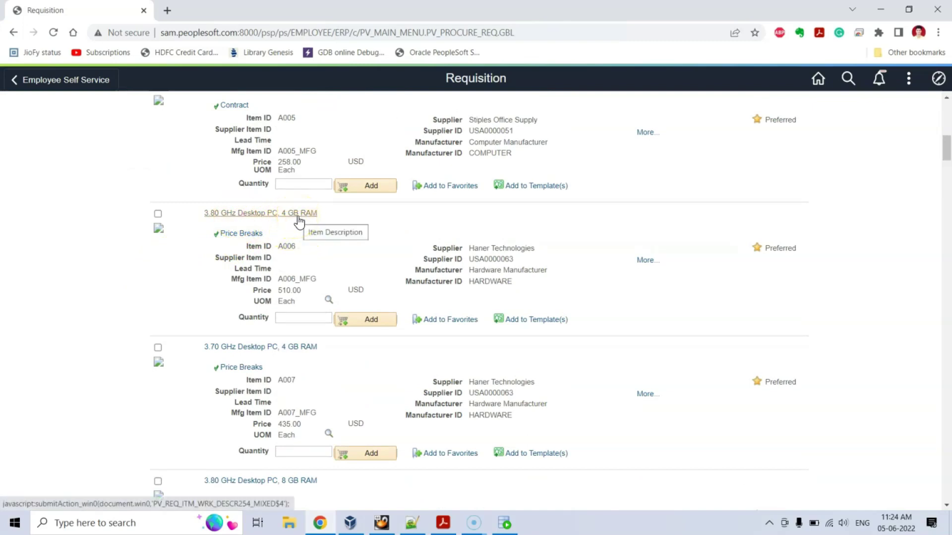
drag(233, 245, 527, 289)
click(543, 282)
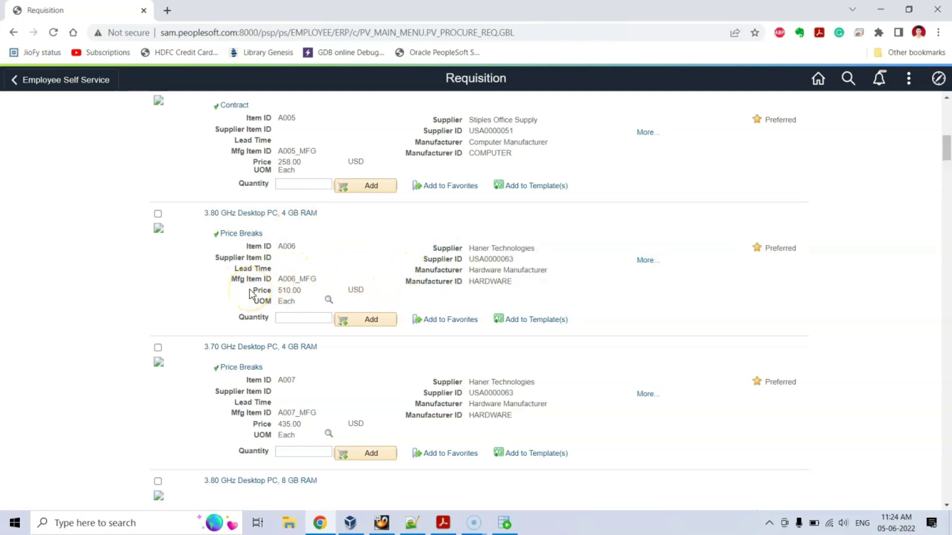
drag(433, 248, 531, 291)
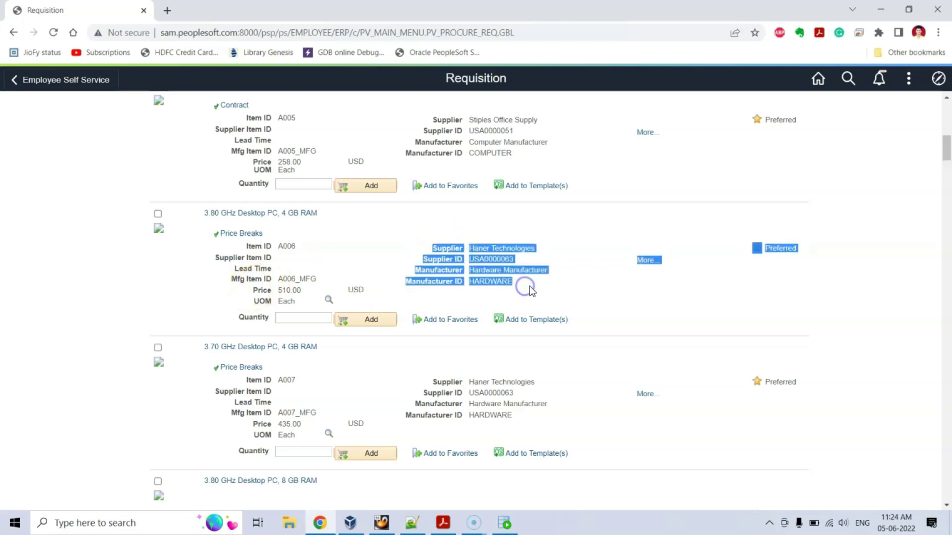
click(531, 291)
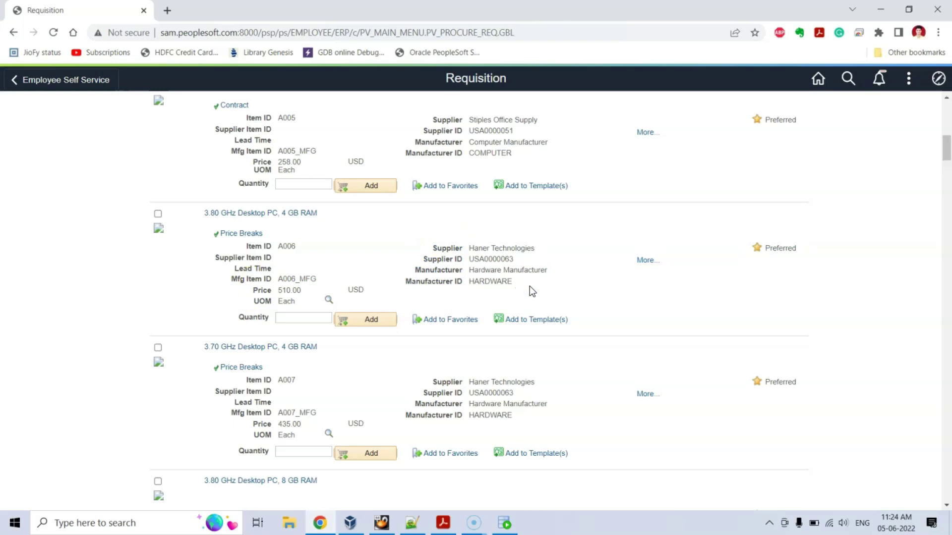
- Enter a quantity of 2 for the 3.80 GHz Desktop PC, 4 GB RAM (A006)
click(308, 317)
click(292, 318)
text(2)
click(369, 321)
- Check the requisition cart's contents and return to the 3.80 GHz Desktop PC, 4 GB RAM item
scroll(370, 327, up, 9)
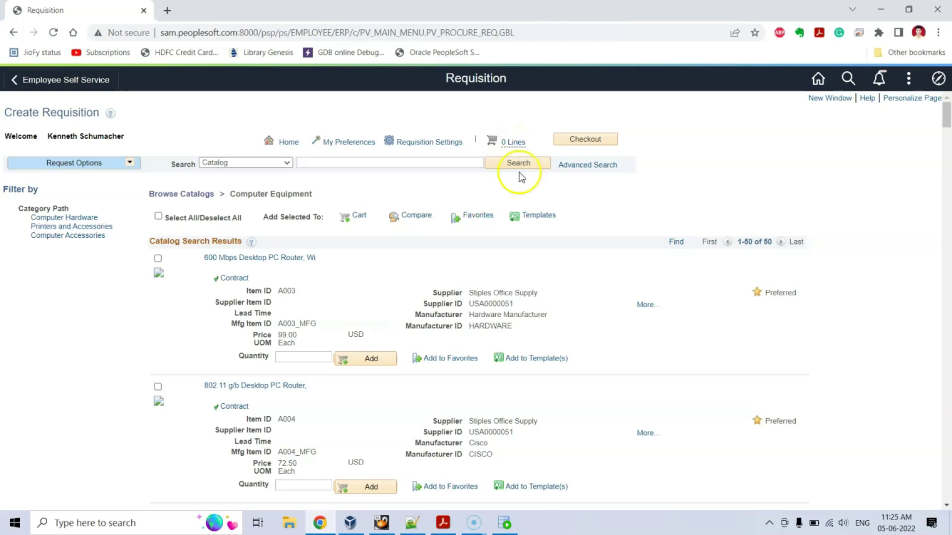
mouse_move(514, 149)
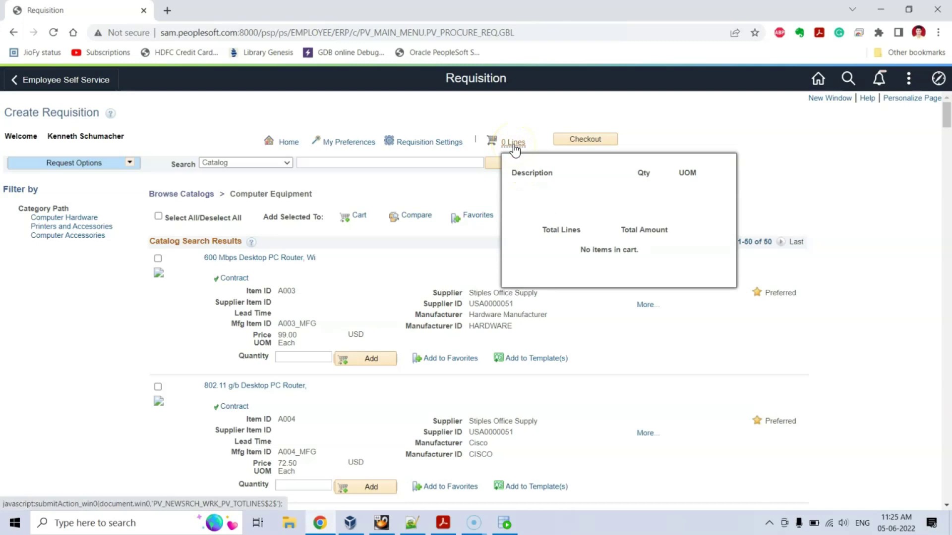
scroll(410, 242, down, 10)
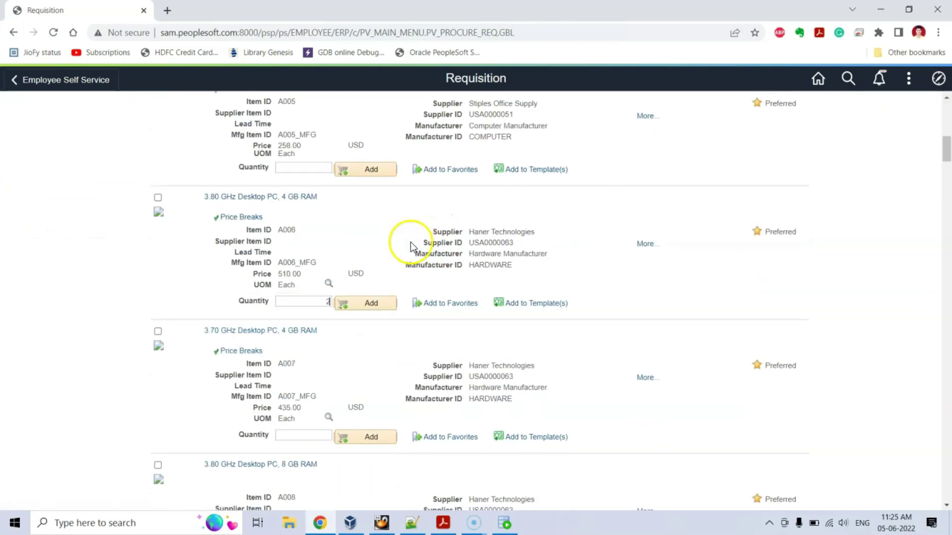
scroll(410, 242, up, 3)
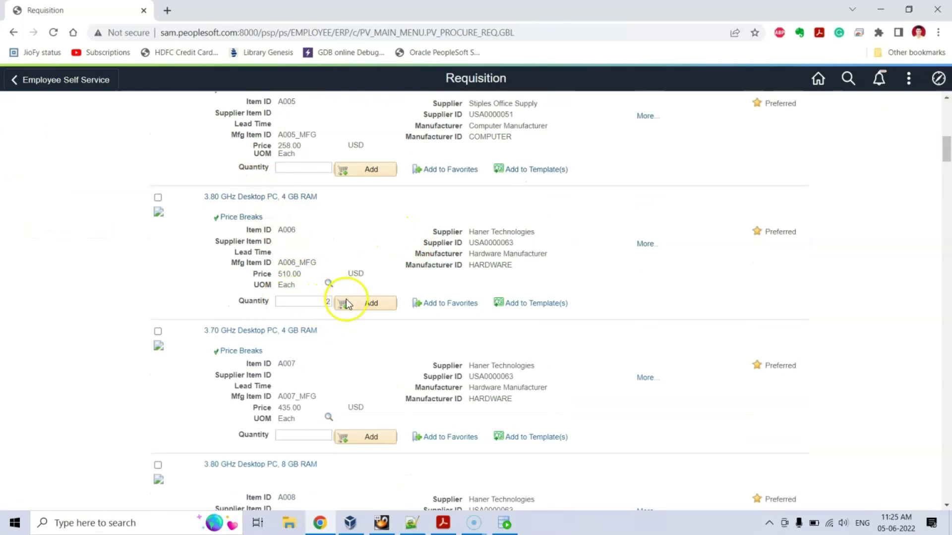
- Add the 3.80 GHz Desktop PC, 4 GB RAM (A006) to the cart and check the cart's contents
click(373, 304)
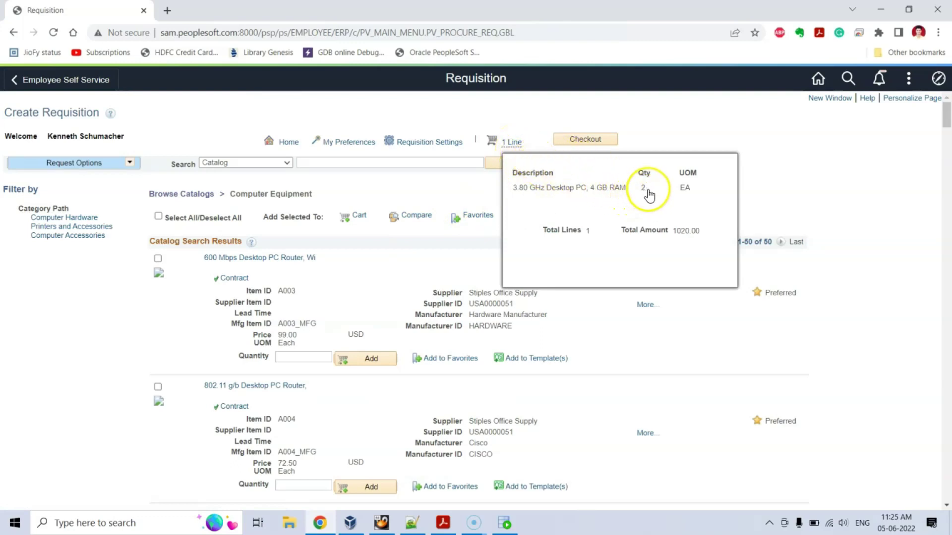
click(511, 149)
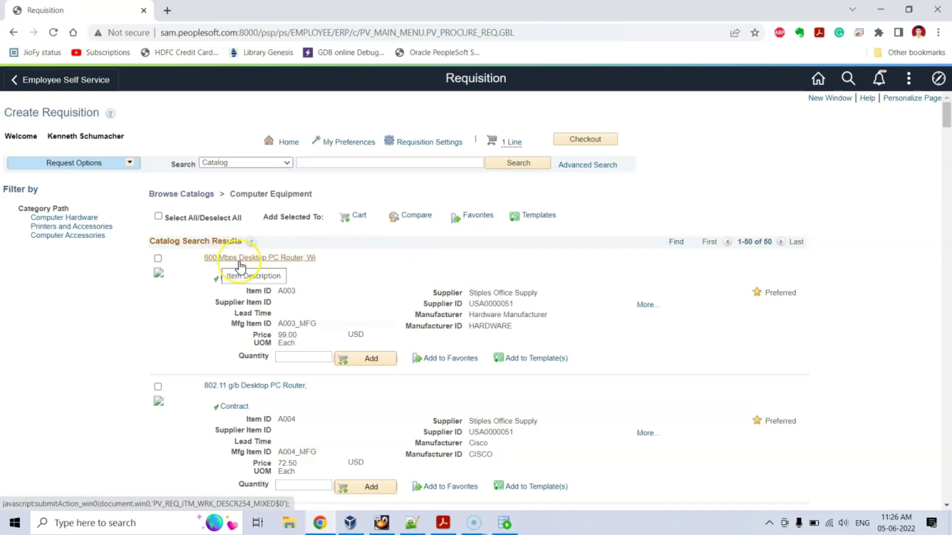
- Enter a quantity of 2 for the 600 Mbps Desktop PC Router (A003) and add it to the cart
click(305, 356)
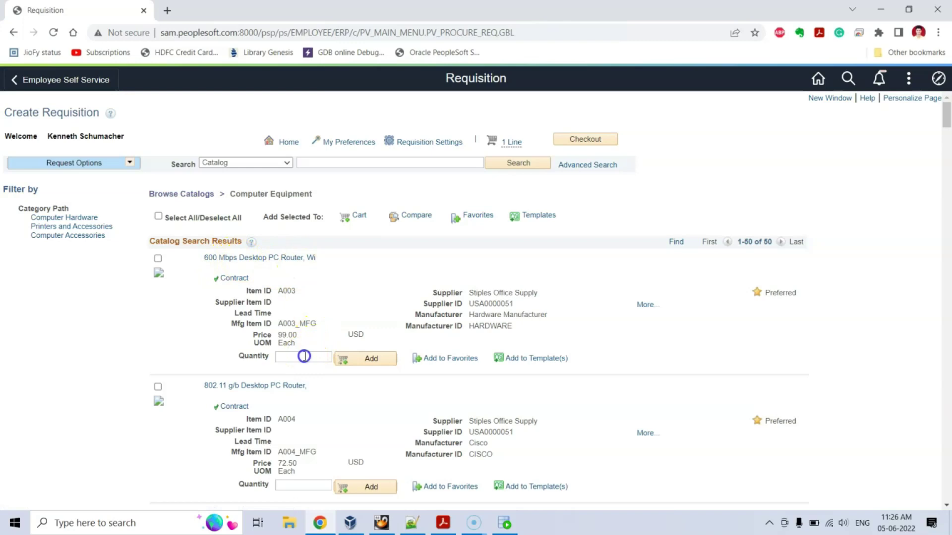
text(2)
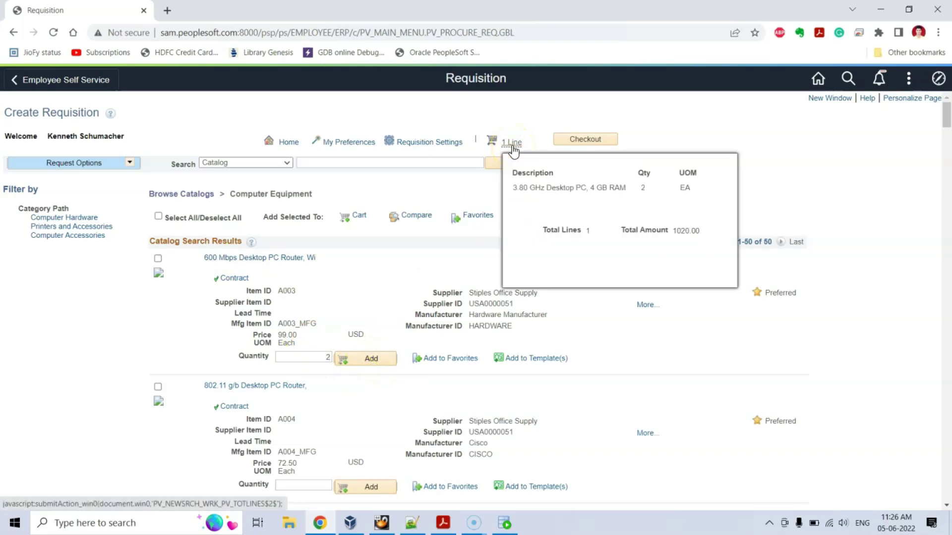
click(380, 358)
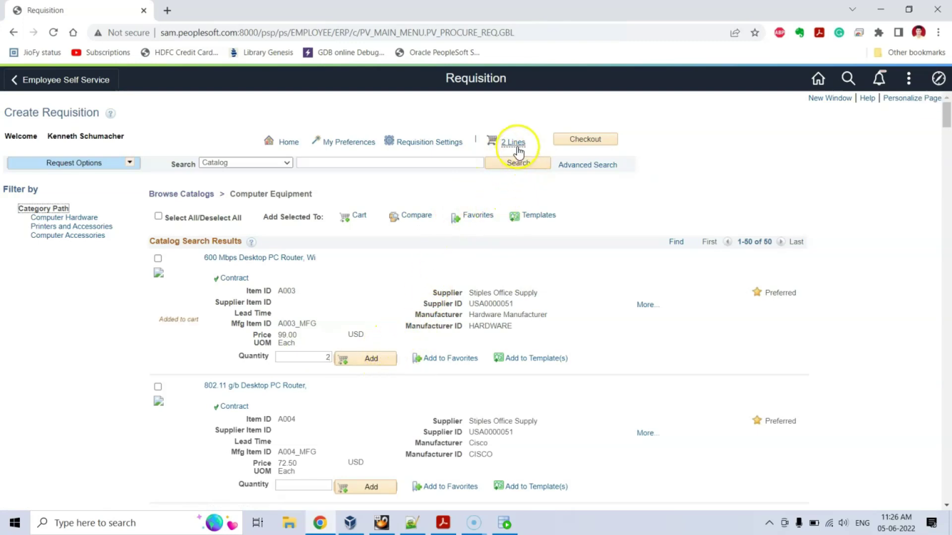
mouse_move(517, 151)
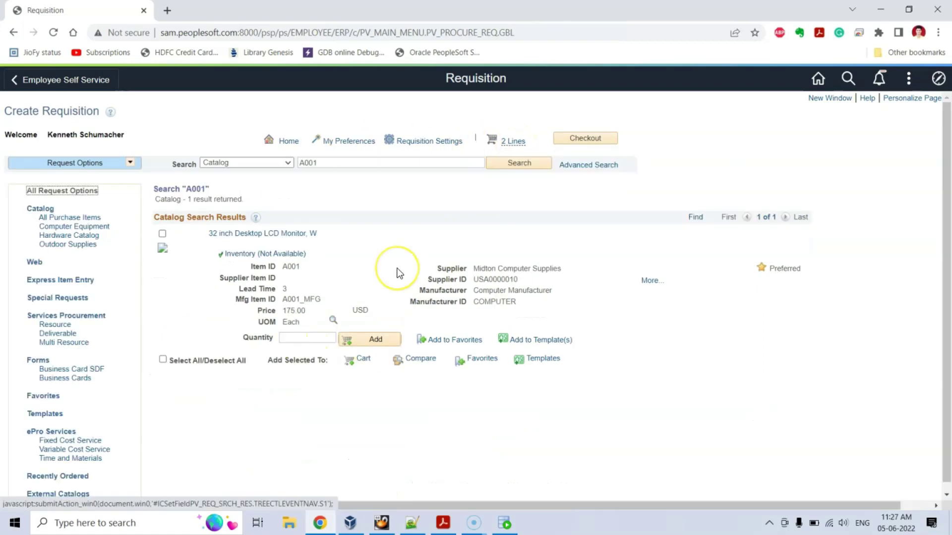
- Proceed to checkout with the cart and look over the Review and Submit page
click(397, 270)
click(588, 137)
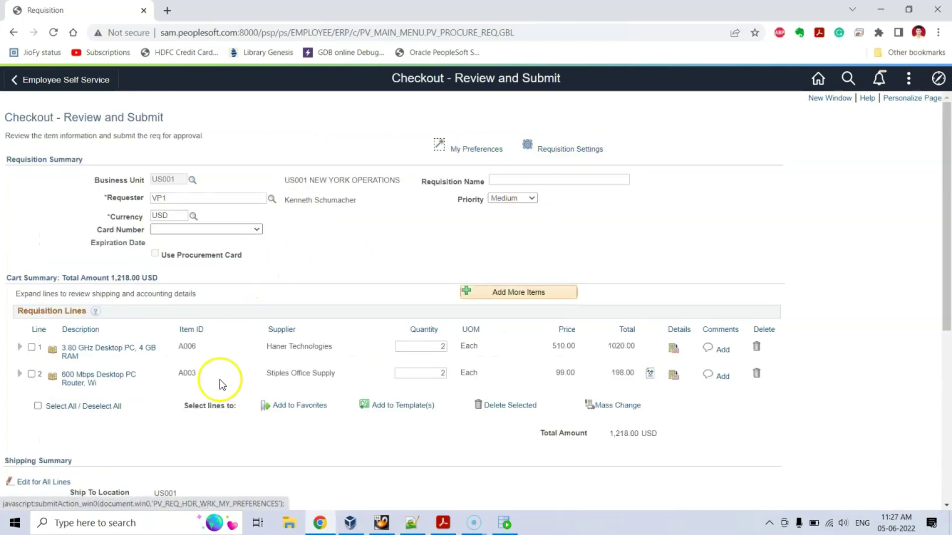
scroll(223, 403, down, 6)
scroll(228, 408, up, 6)
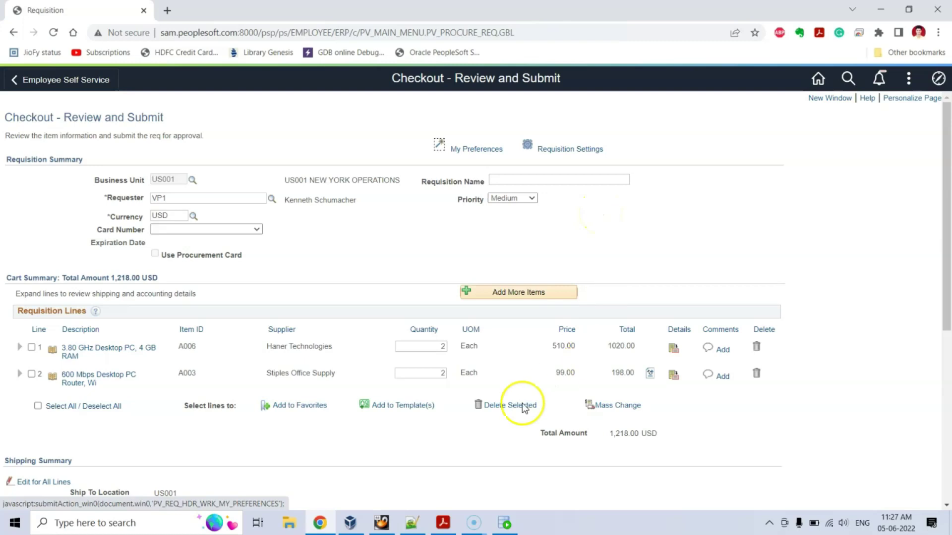
- Switch to the e-procurement process overview PDF in Acrobat Reader, read the requisition creation stage, and return to the checkout page in Chrome
click(443, 524)
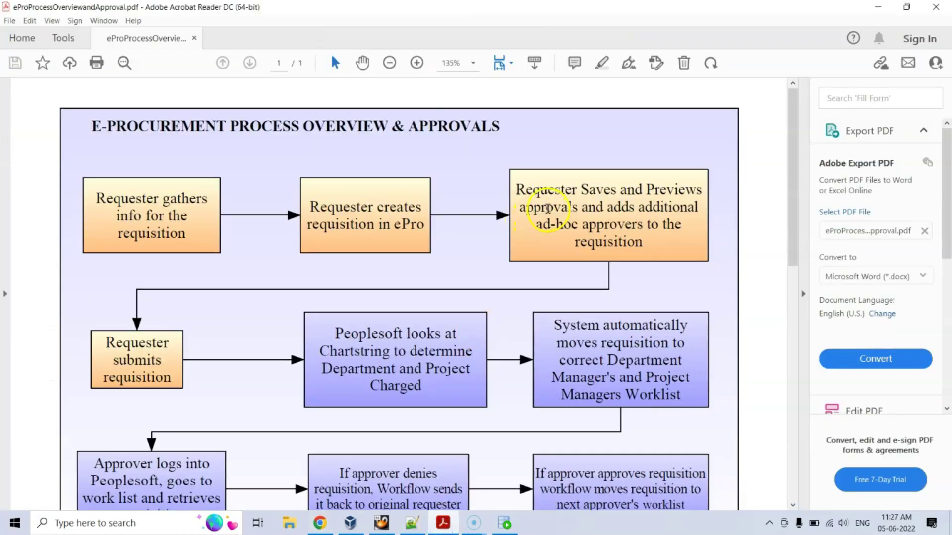
drag(310, 208, 424, 228)
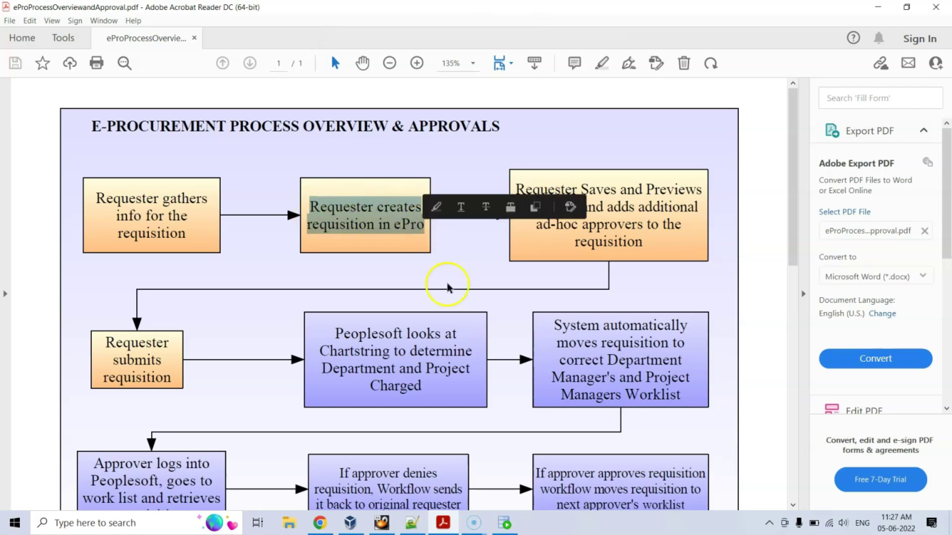
click(445, 528)
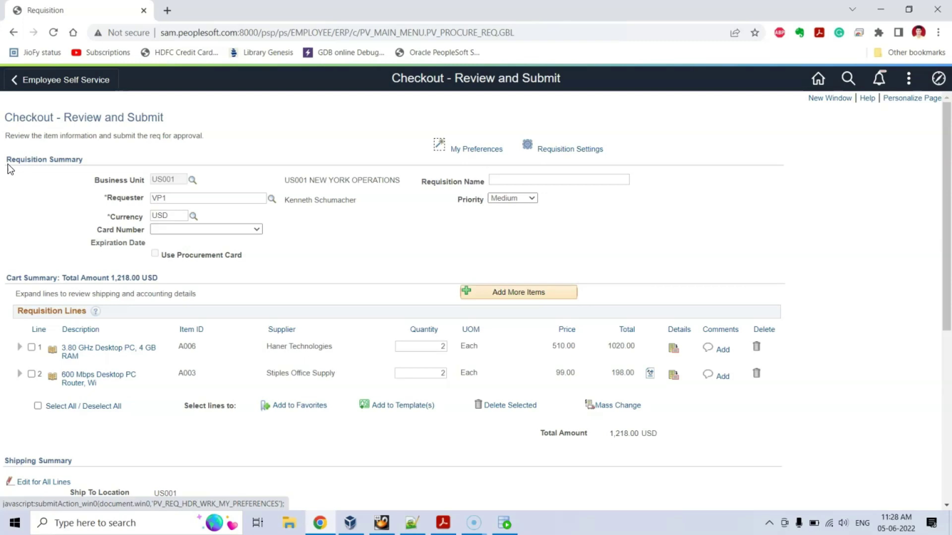
- Examine the checkout page's requisition summary, requisition lines, shipping summary, comments and approval justification sections
click(6, 178)
drag(20, 315, 85, 312)
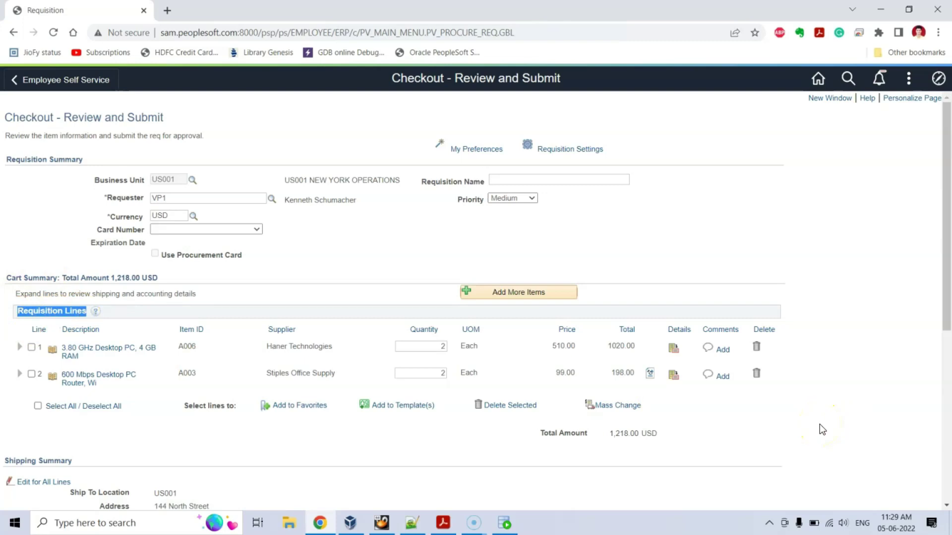
drag(810, 417, 26, 317)
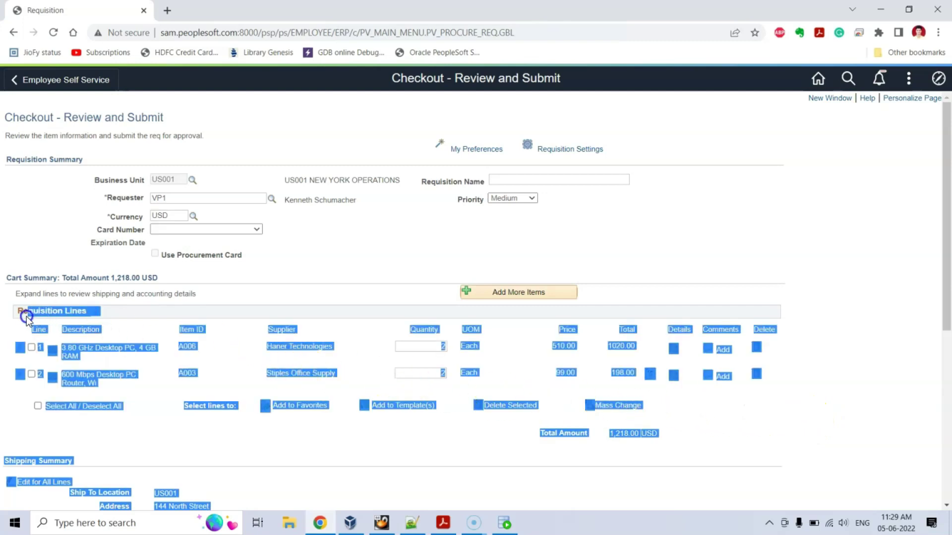
click(142, 311)
scroll(143, 311, down, 5)
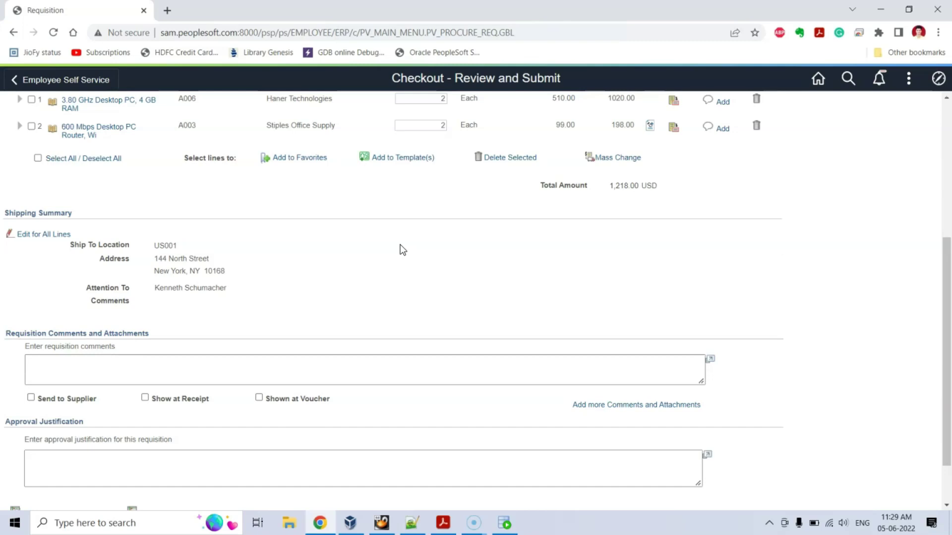
scroll(406, 263, up, 4)
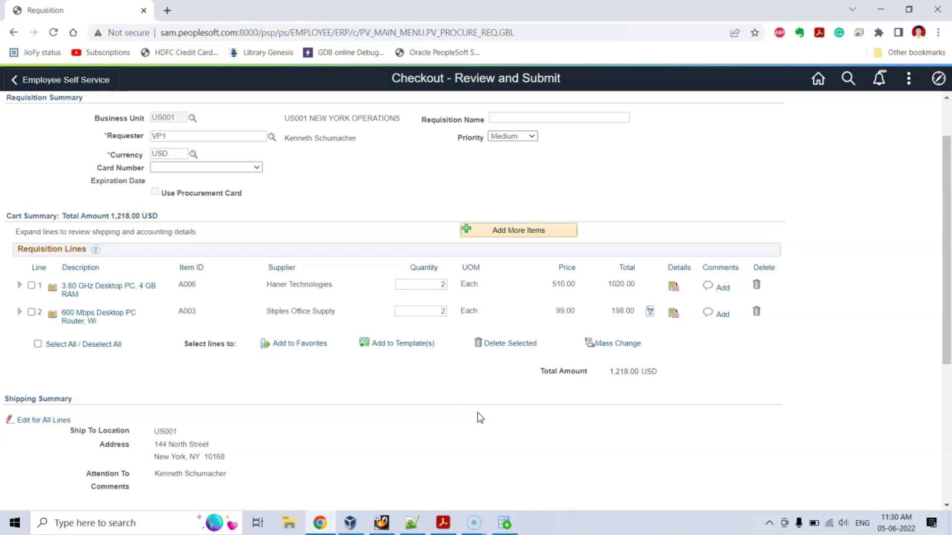
scroll(477, 412, down, 1)
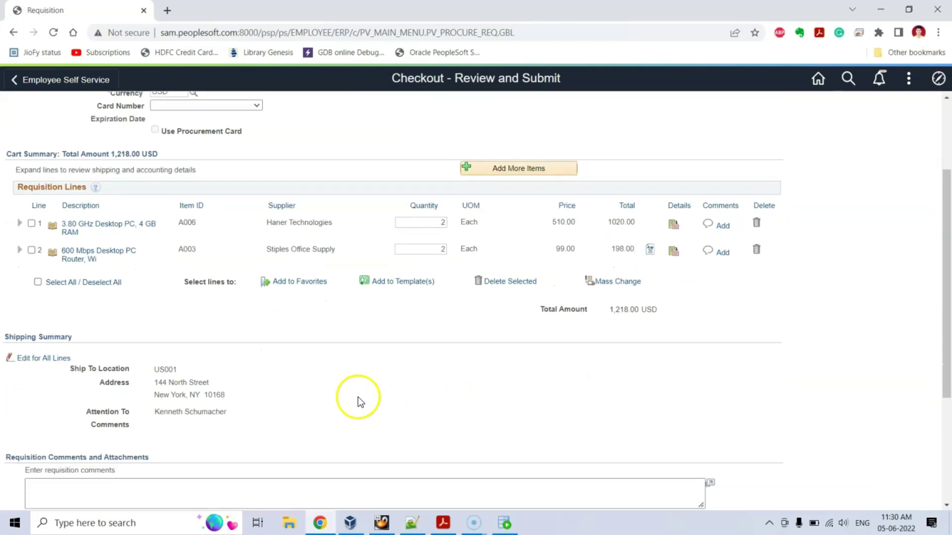
scroll(358, 397, down, 2)
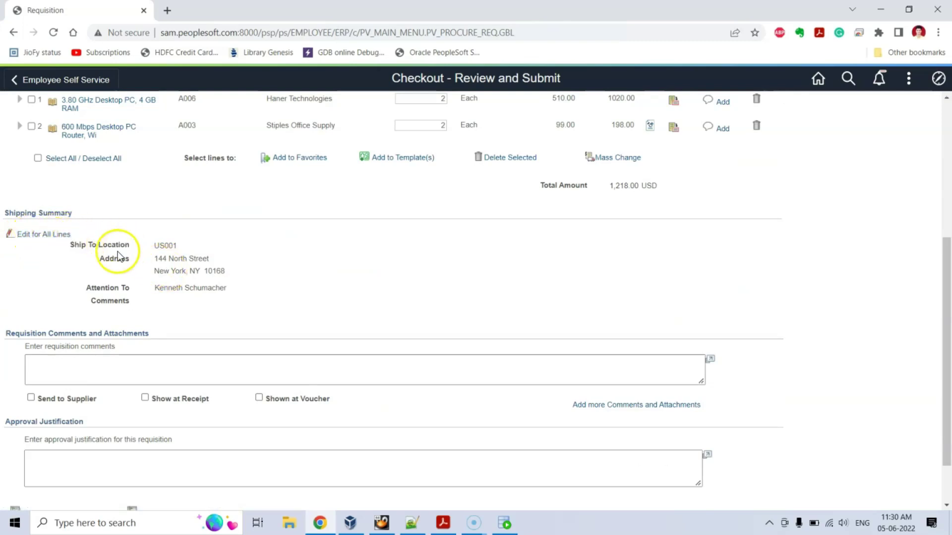
drag(73, 244, 234, 294)
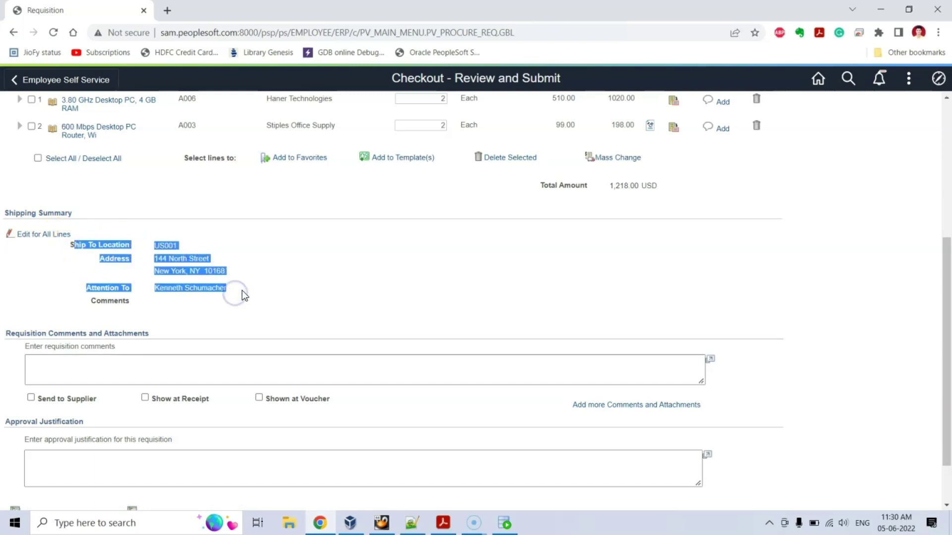
click(242, 291)
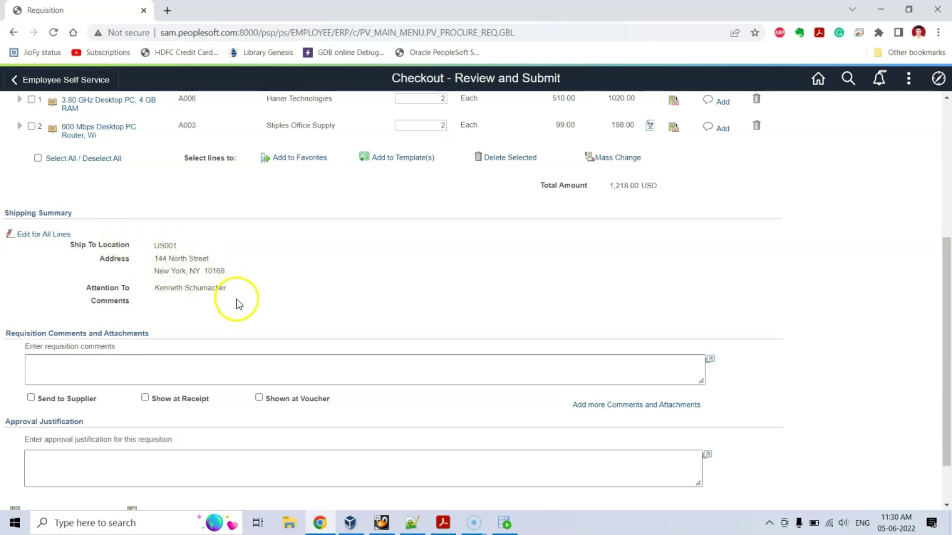
- Edit shipping for all lines, setting the ship-to location to AUS01 and the due date to 06/13/2022
click(51, 234)
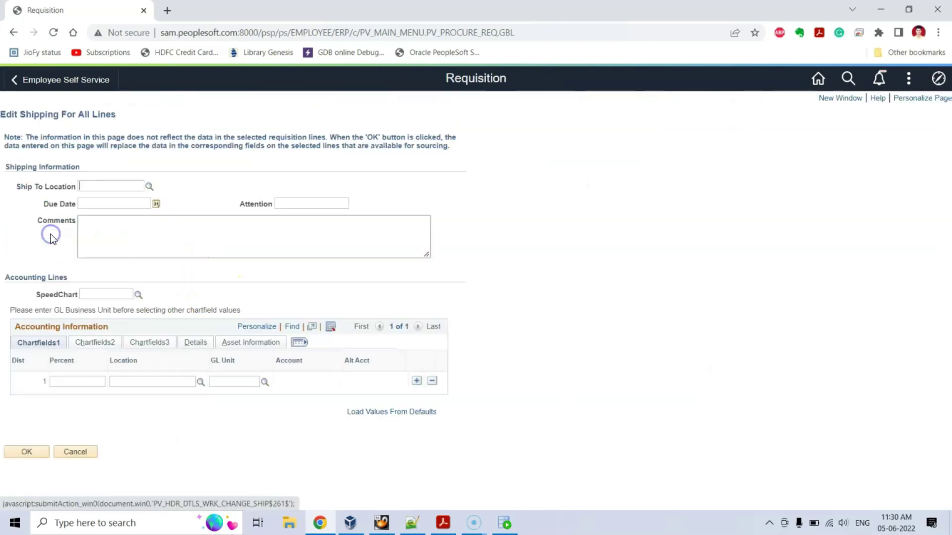
click(13, 113)
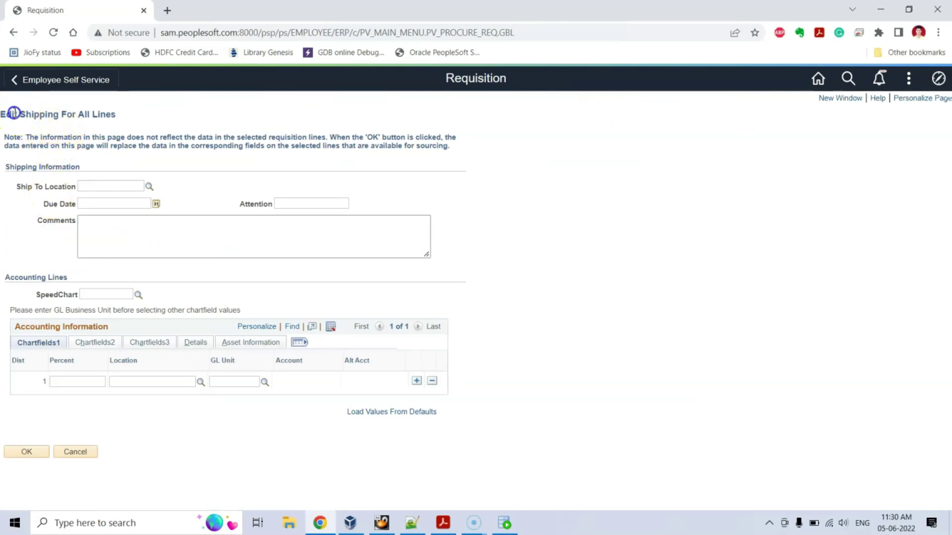
drag(14, 113, 123, 113)
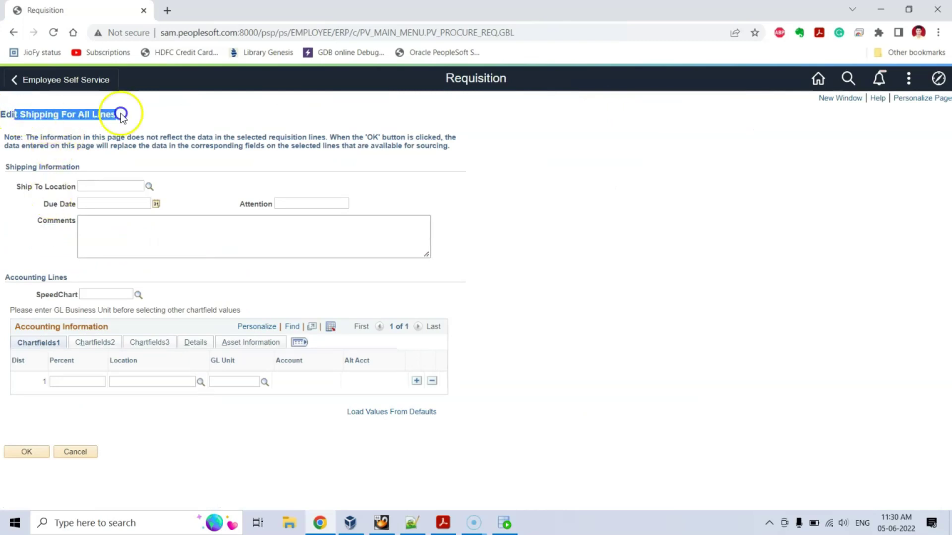
click(149, 186)
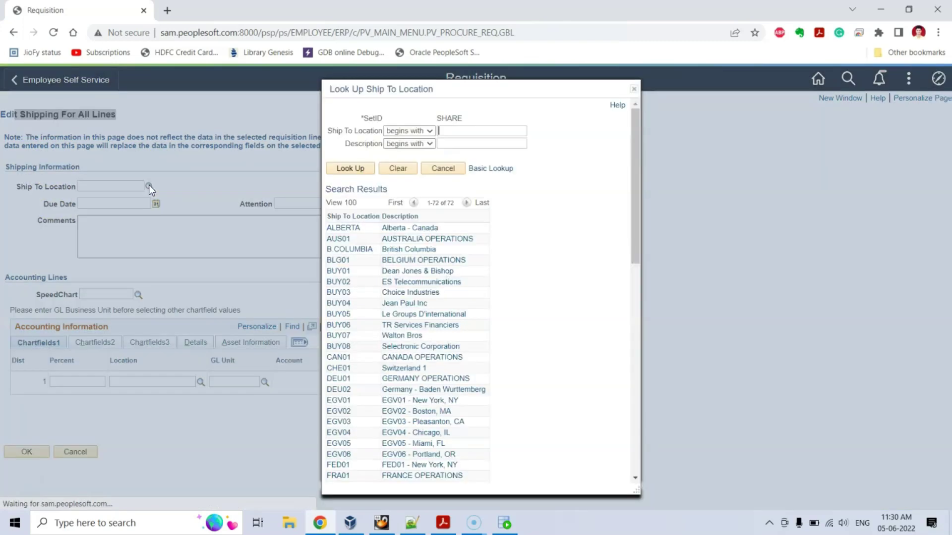
click(339, 239)
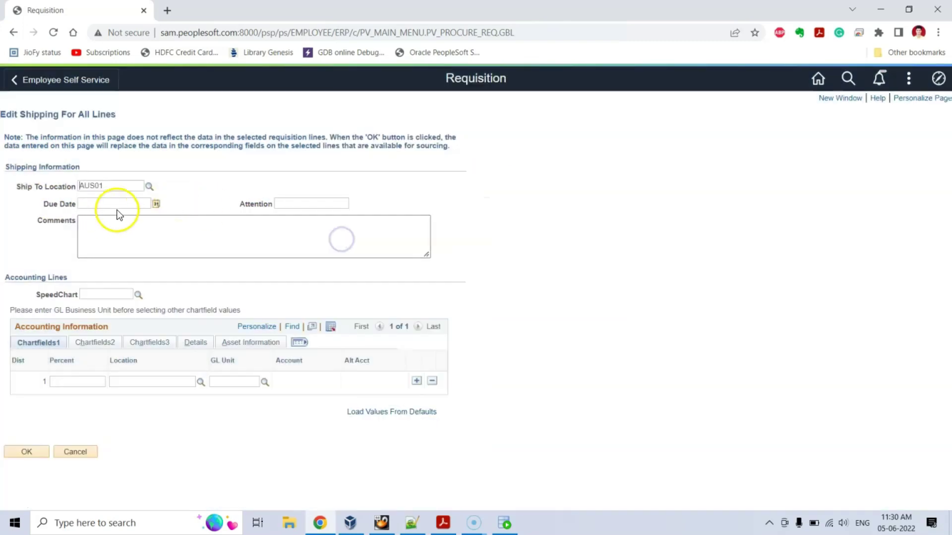
click(156, 204)
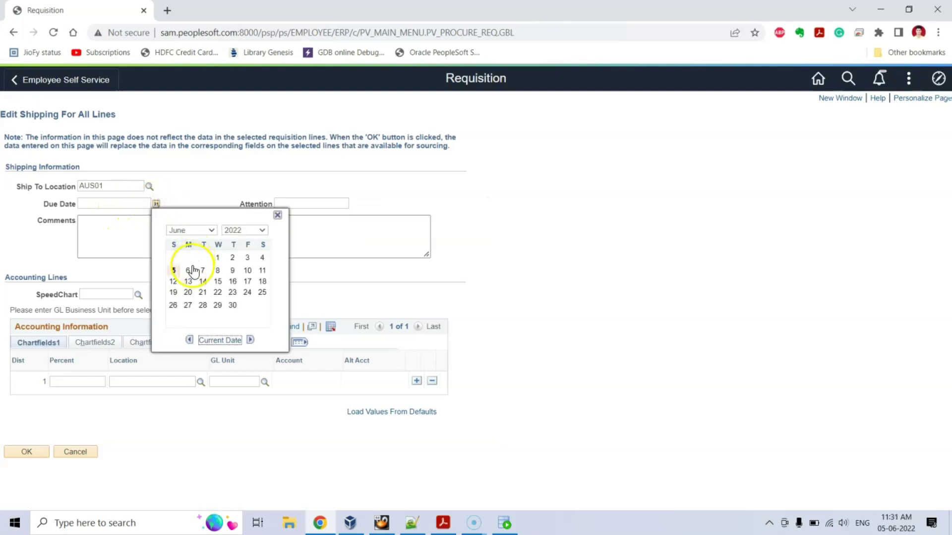
click(188, 282)
- Enter the shipping comment "Please ship the items as soon as possible." and fill in the recipient's name for Attention
click(156, 231)
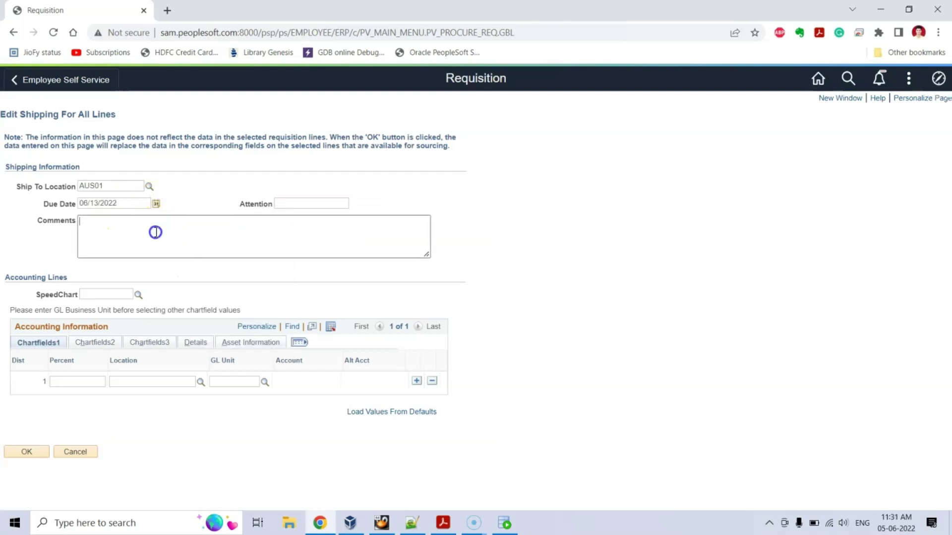
text(Please ship the items as soon as possible)
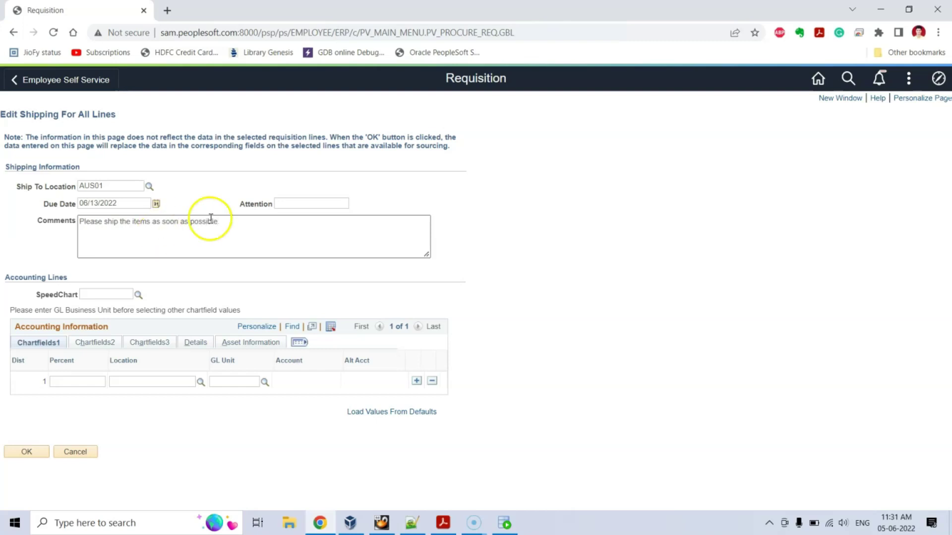
click(280, 203)
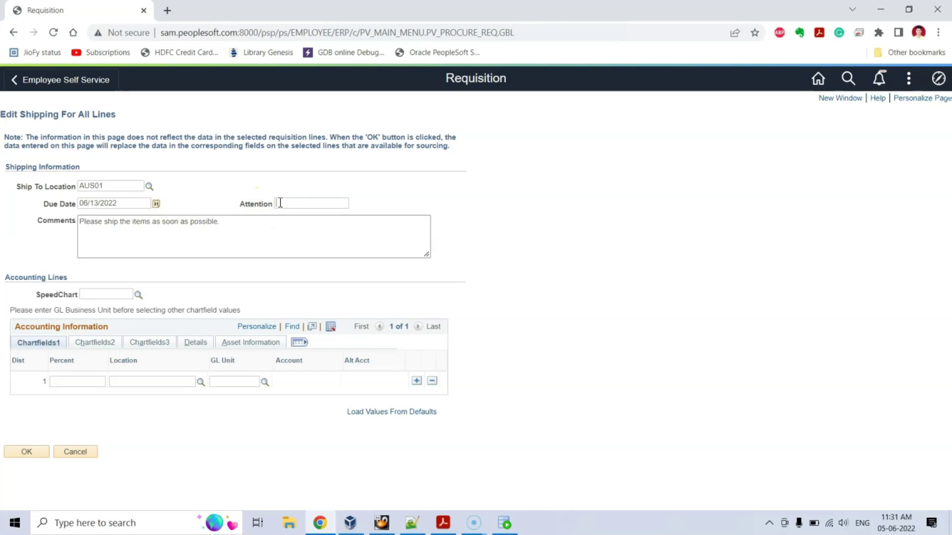
text(Mr. Robert)
- Set accounting line 1 to 100 percent with location US001
drag(6, 279, 79, 278)
click(81, 279)
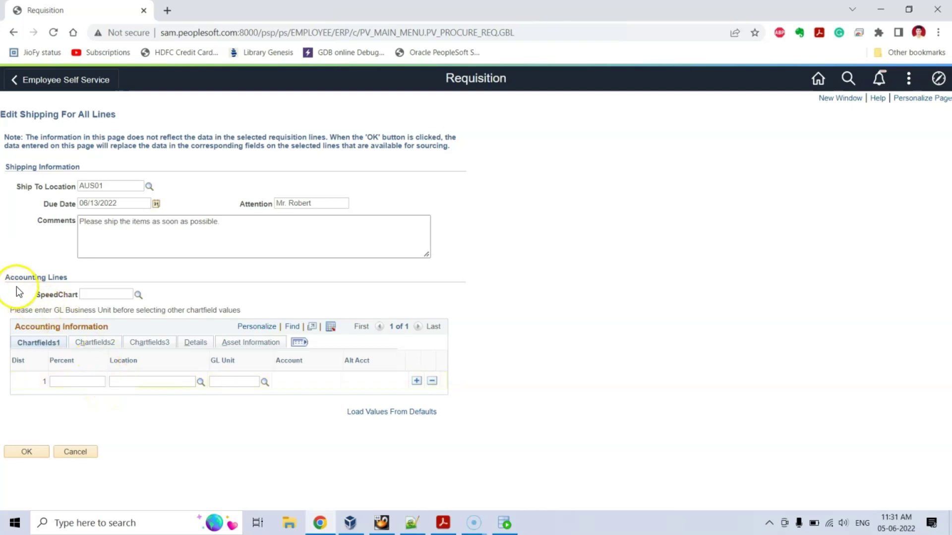
click(77, 382)
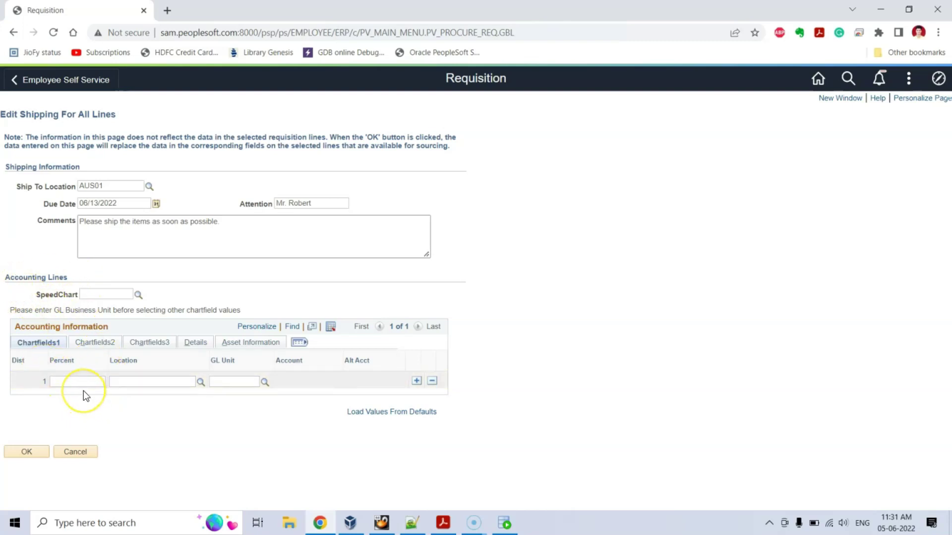
click(60, 360)
click(86, 381)
text(100)
click(128, 383)
text(US001)
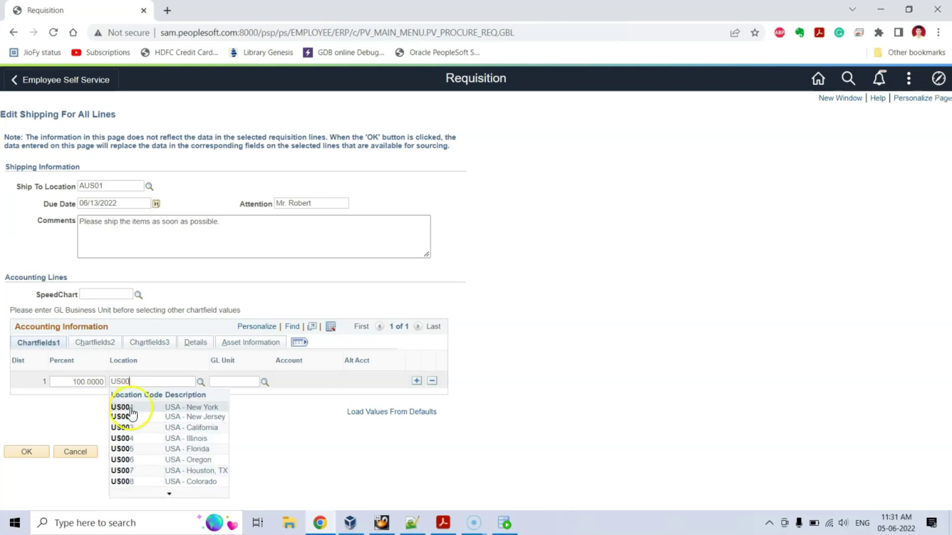
- Set the GL unit of accounting line 1 to US001 and open its account for entry
click(250, 386)
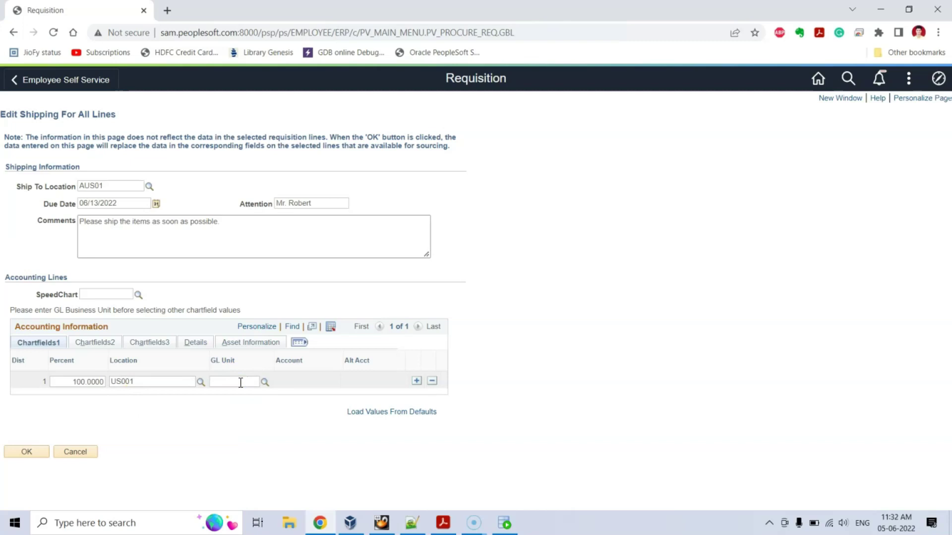
text(US001)
key(Tab)
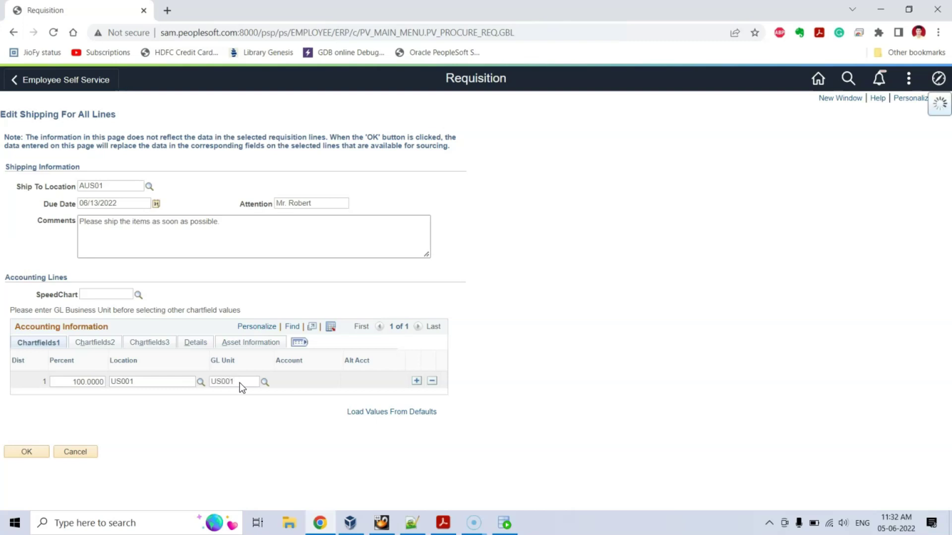
click(231, 408)
click(241, 380)
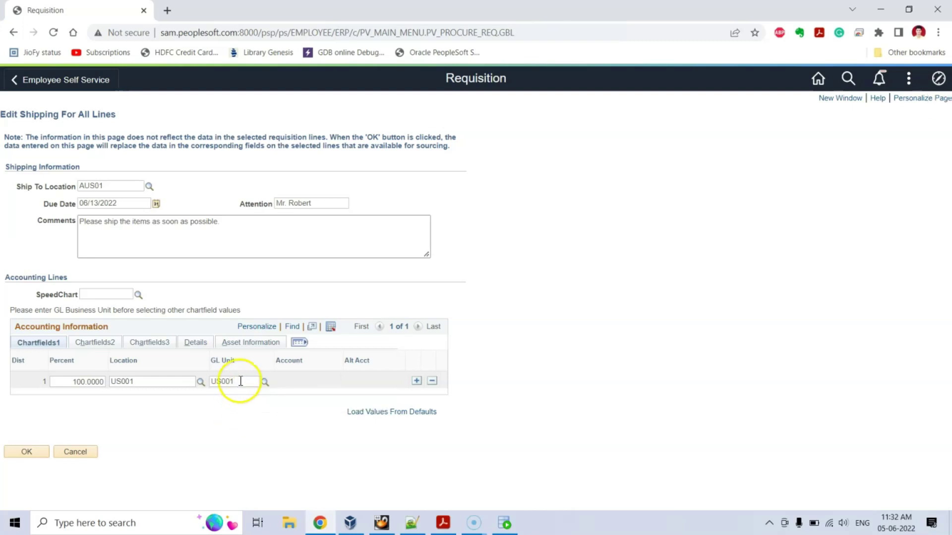
click(283, 380)
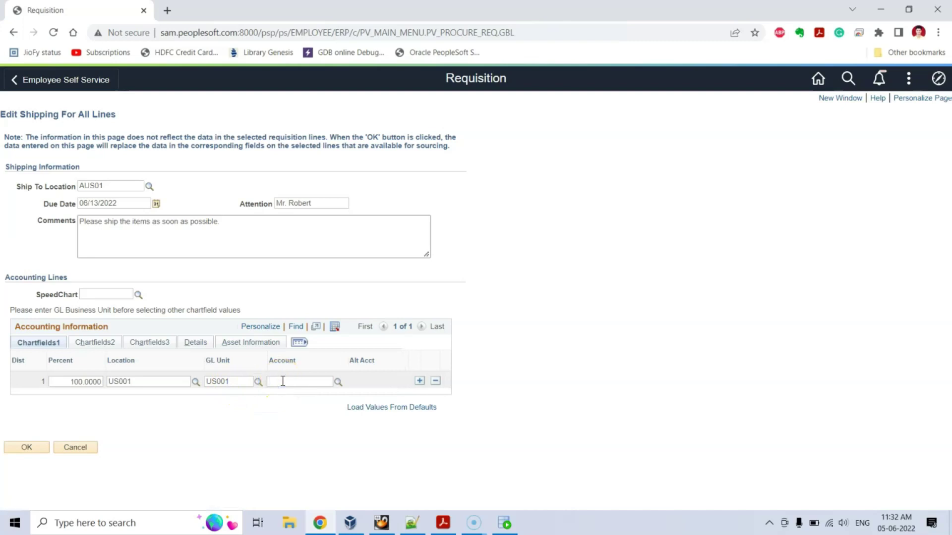
- Set the accounting line's account to 600020 and its department to 11000
text(6000)
click(314, 407)
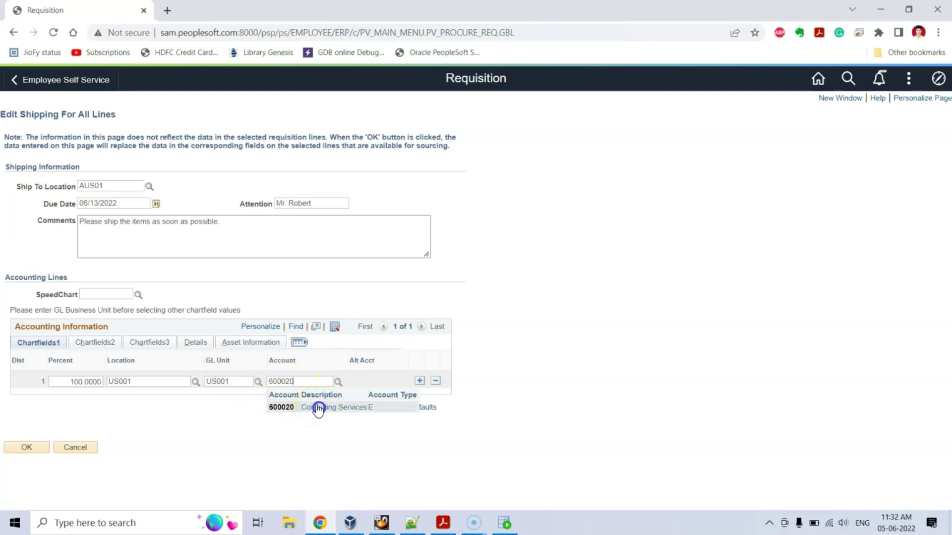
click(96, 343)
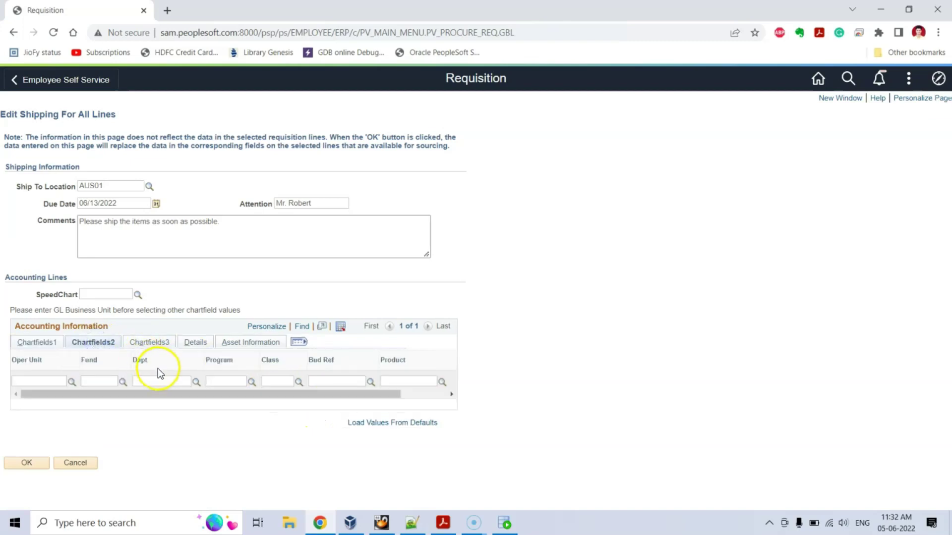
click(159, 381)
text(11000)
click(160, 404)
- Apply the shipping and accounting edits to all distribution lines and check the ship-to location and comments in the shipping summary
click(45, 462)
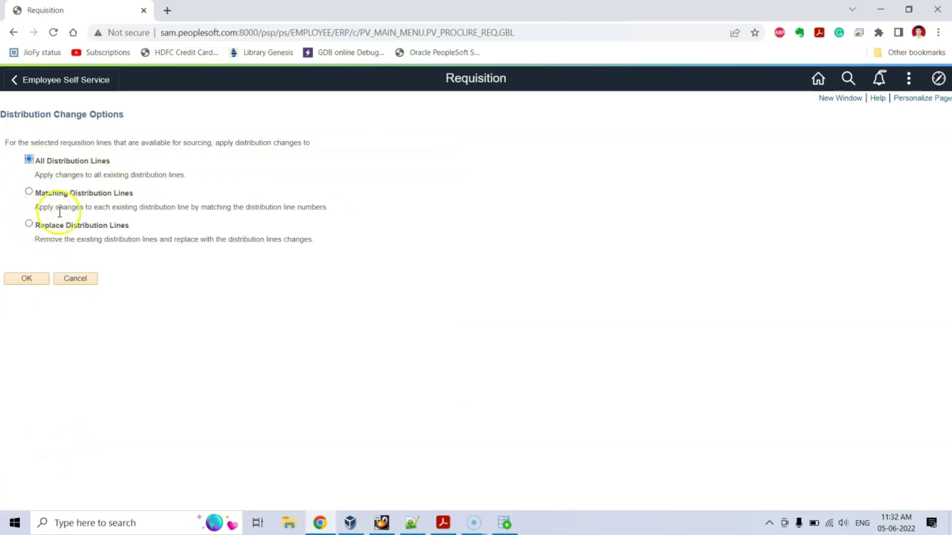
click(28, 279)
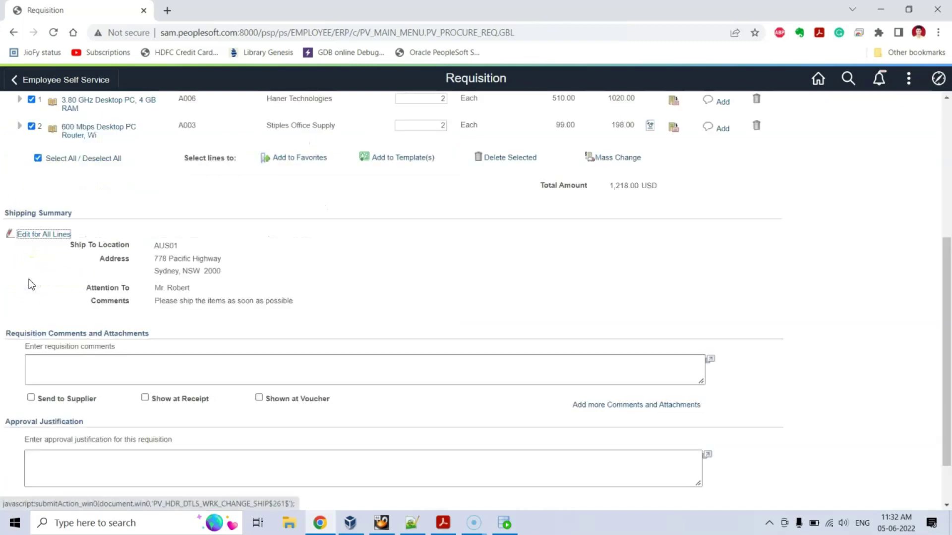
scroll(336, 322, down, 2)
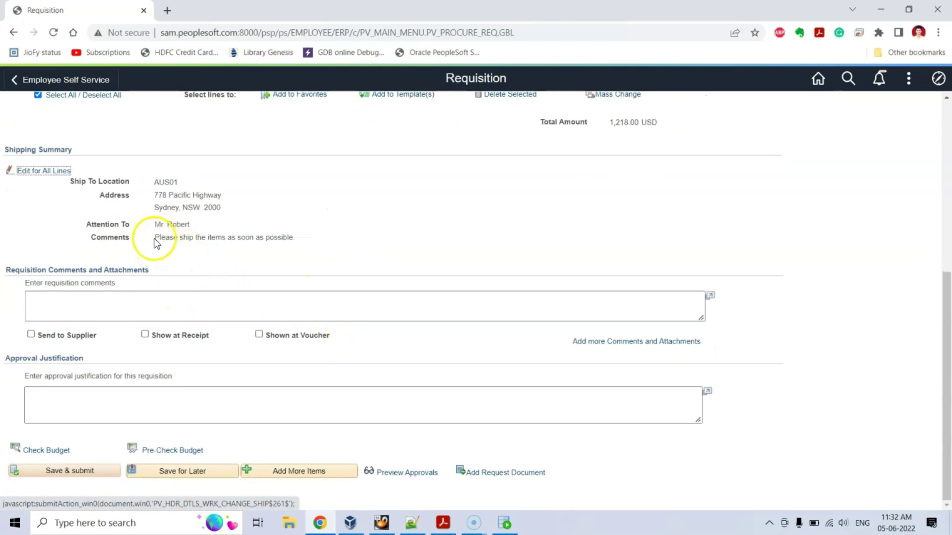
drag(149, 239, 193, 238)
click(220, 240)
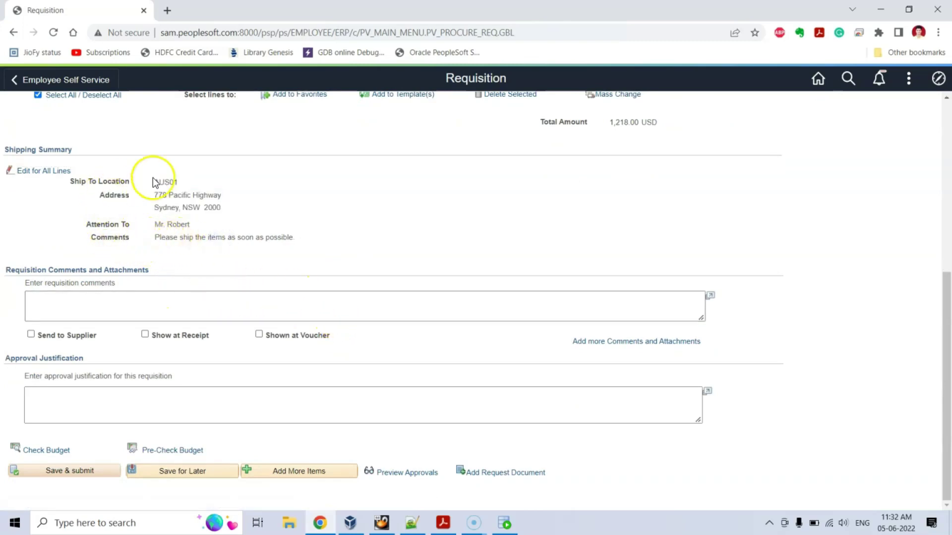
drag(156, 181, 177, 182)
click(156, 306)
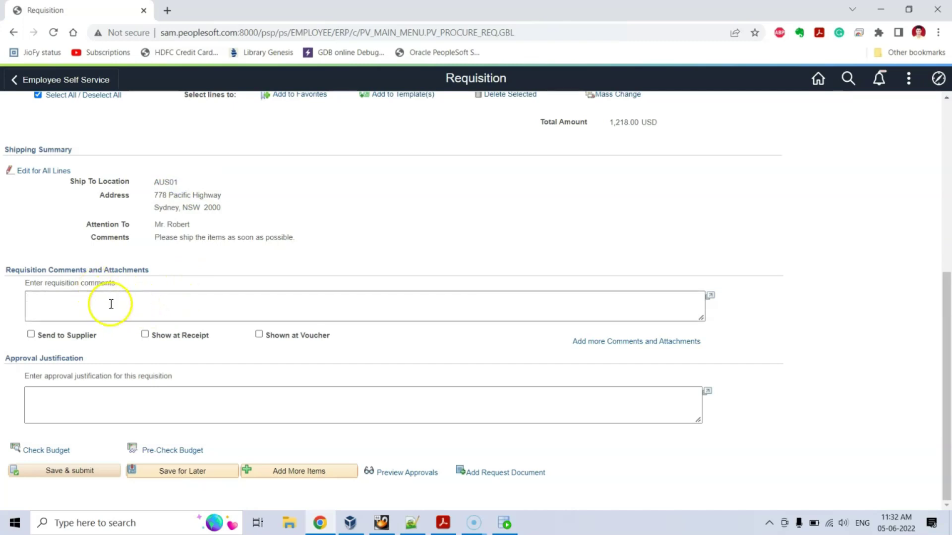
- Enter the requisition comment "Please process the requisition before 10th June" and mark it Send to Supplier
click(60, 301)
text(Please)
text(process the requisition before 10th June)
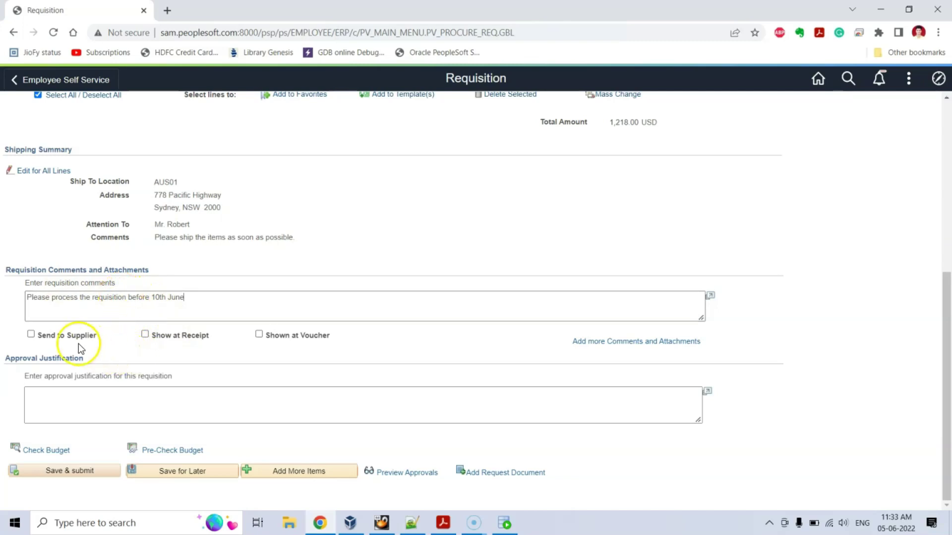
click(30, 334)
click(38, 309)
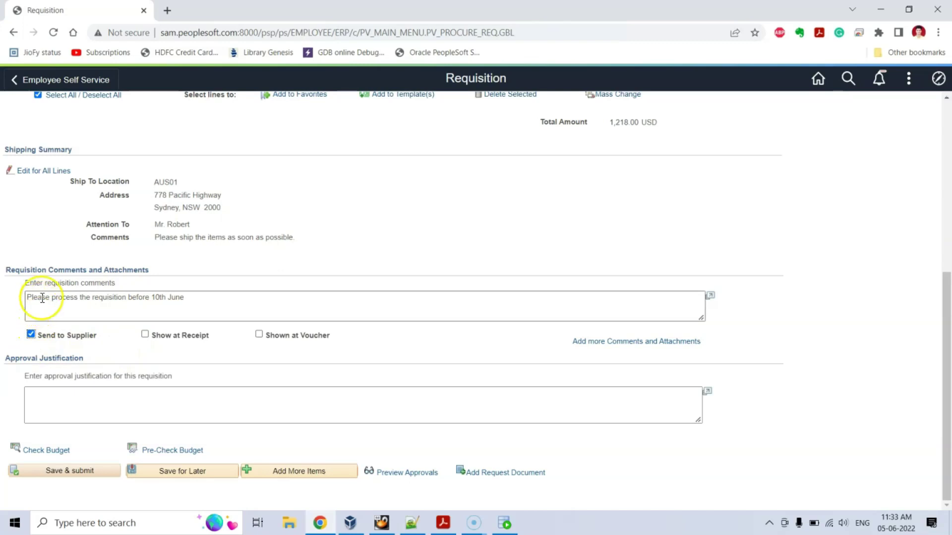
drag(27, 297, 197, 297)
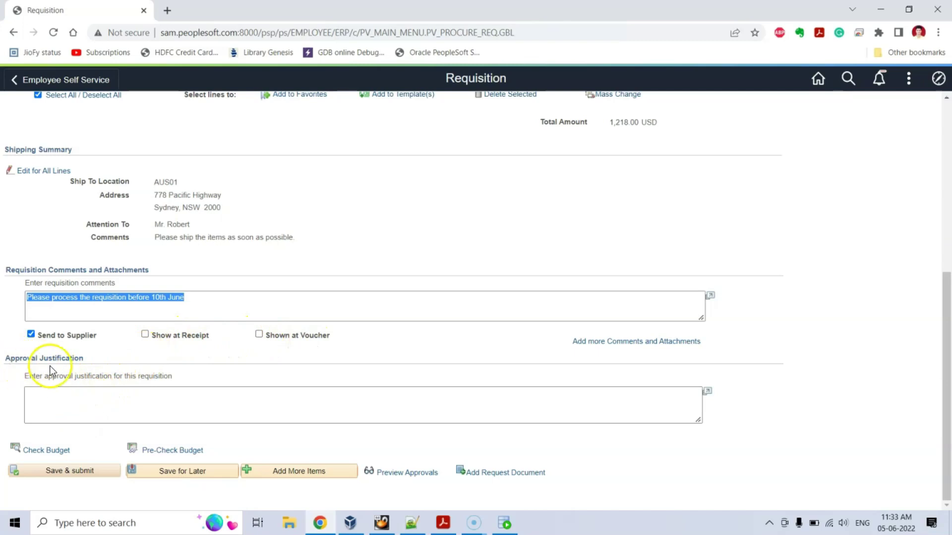
- Enter the approval justification "Could you please approve this requisition placed for 2 new reosurces under W02 warehouse"
click(104, 400)
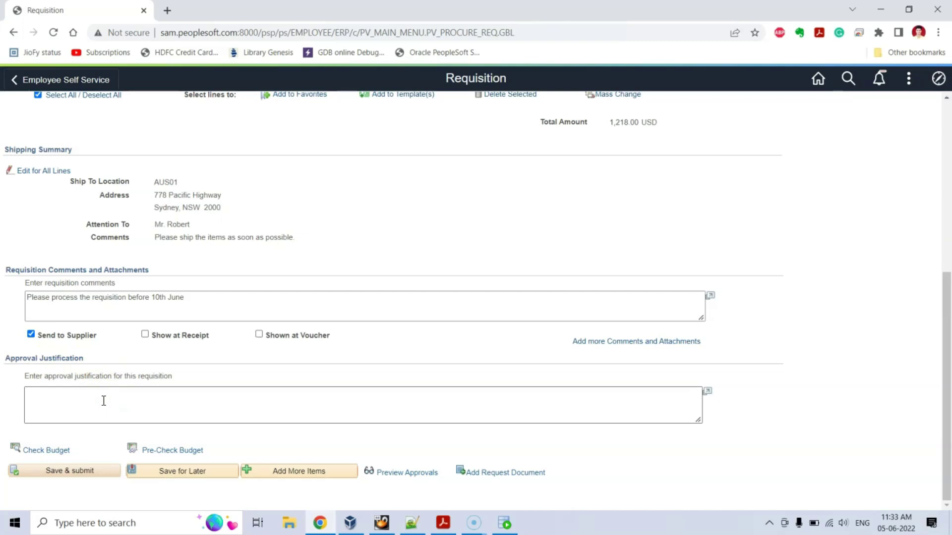
text(Could you please approce th)
key(BackSpace)
key(BackSpace)
key(BackSpace)
text(ve this requisition placed for 2 ne)
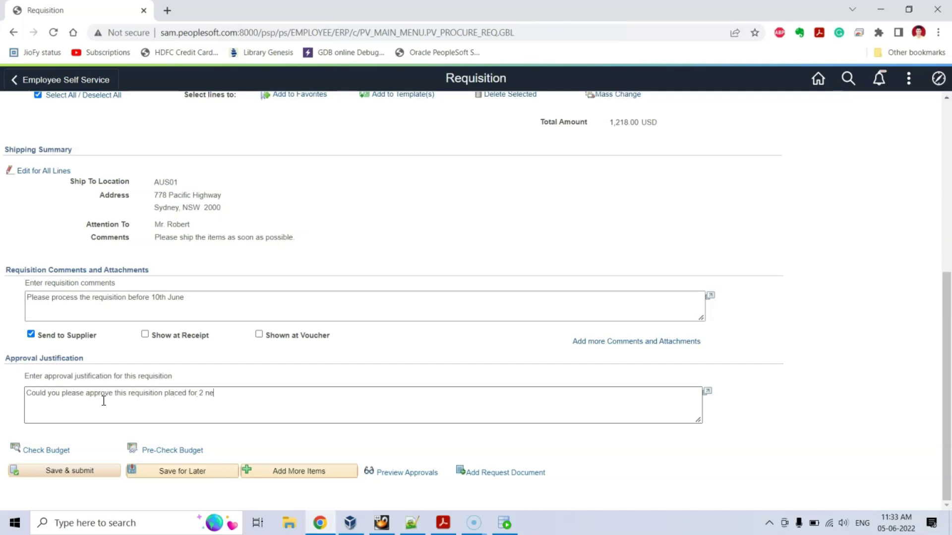
text(w reosurces under W02 warehouse)
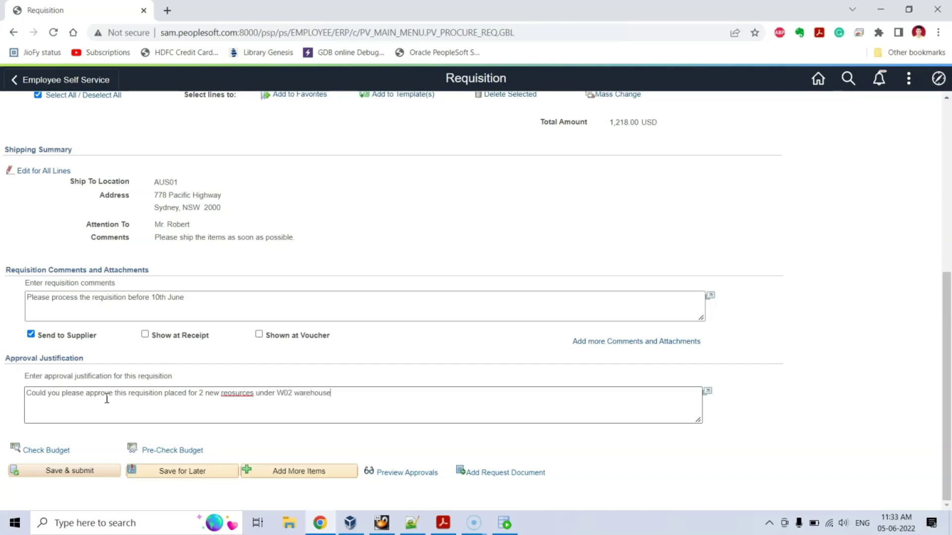
- Switch to the process overview PDF in Acrobat Reader and read the stage about saving and previewing approvals
click(450, 527)
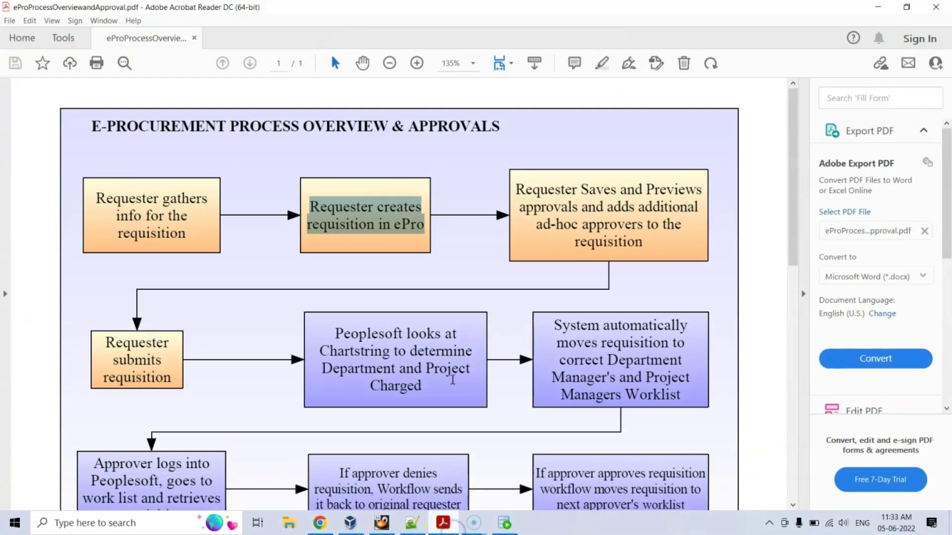
click(393, 232)
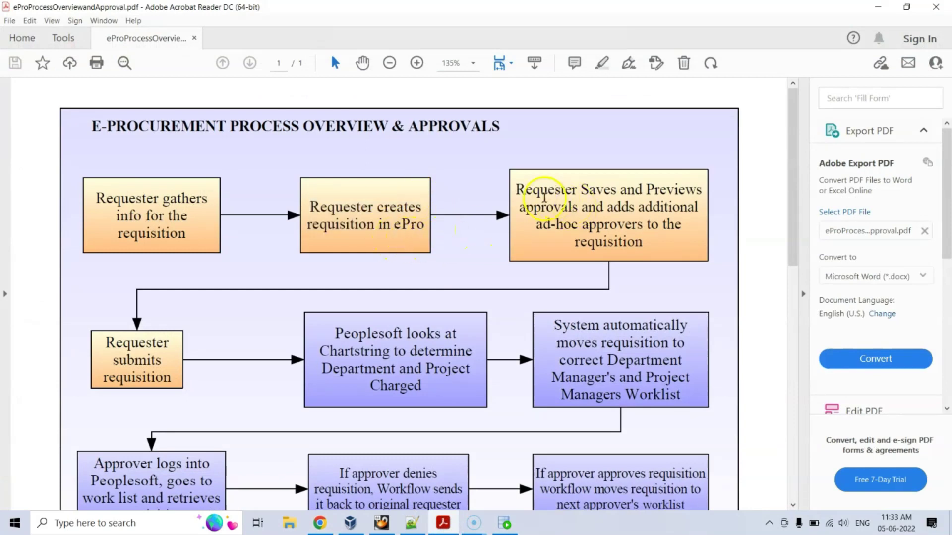
drag(524, 188, 684, 231)
double_click(591, 244)
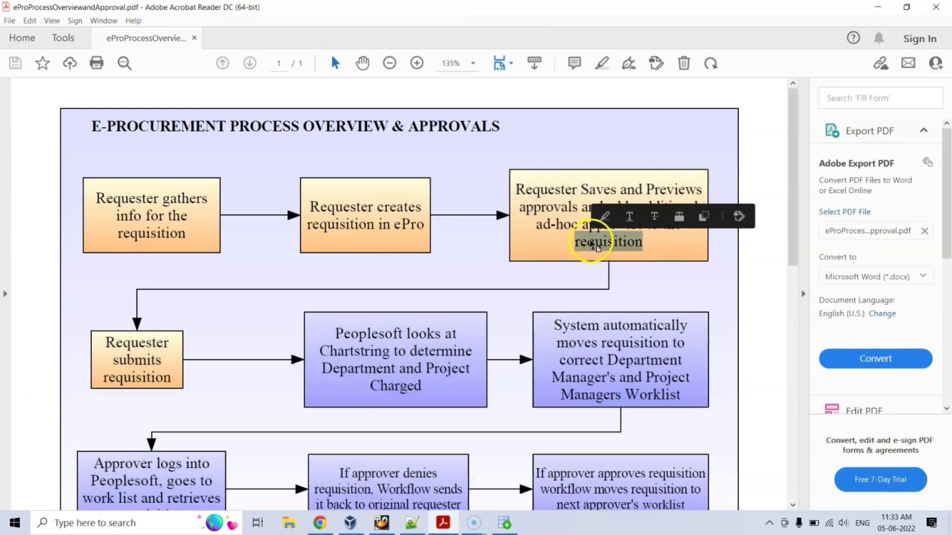
click(591, 243)
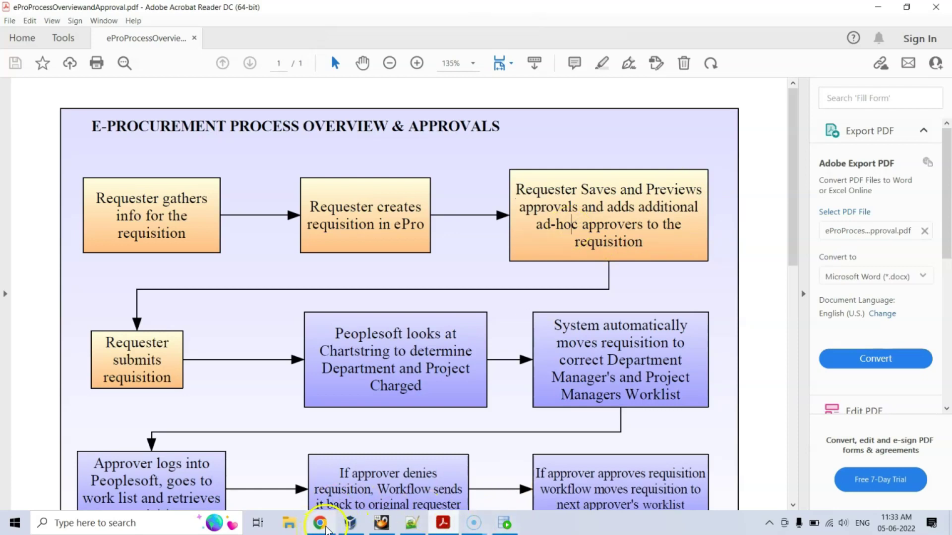
- Switch back to the requisition in Chrome and preview its approvals, agreeing to save the requisition
mouse_move(314, 529)
click(322, 503)
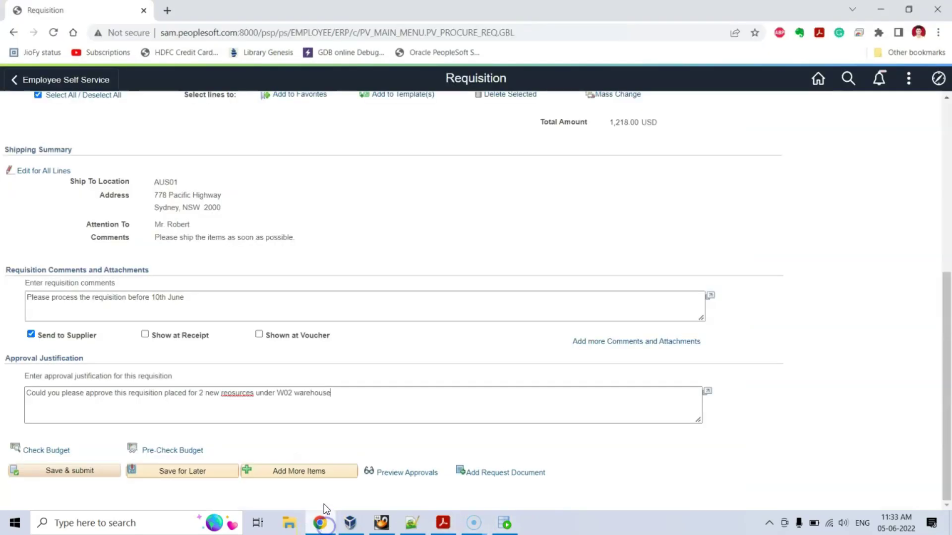
click(411, 476)
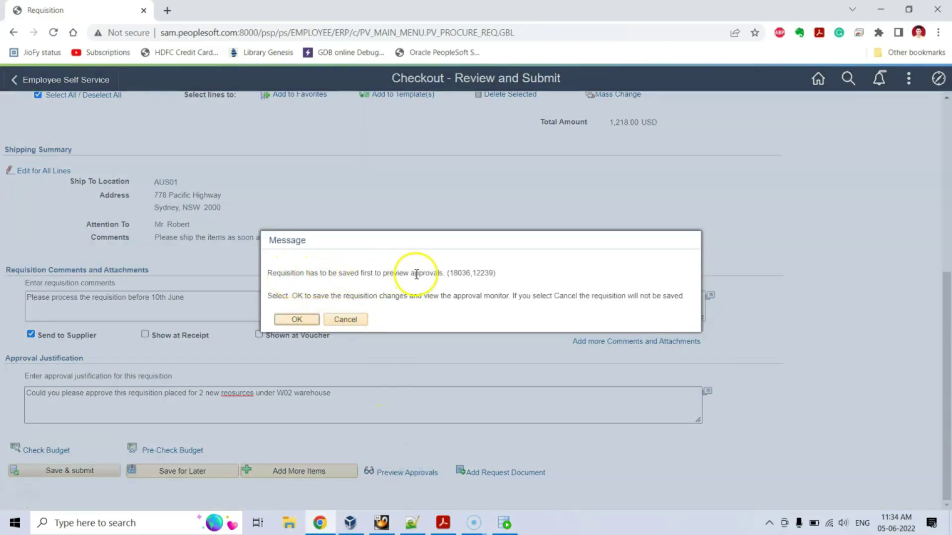
click(302, 320)
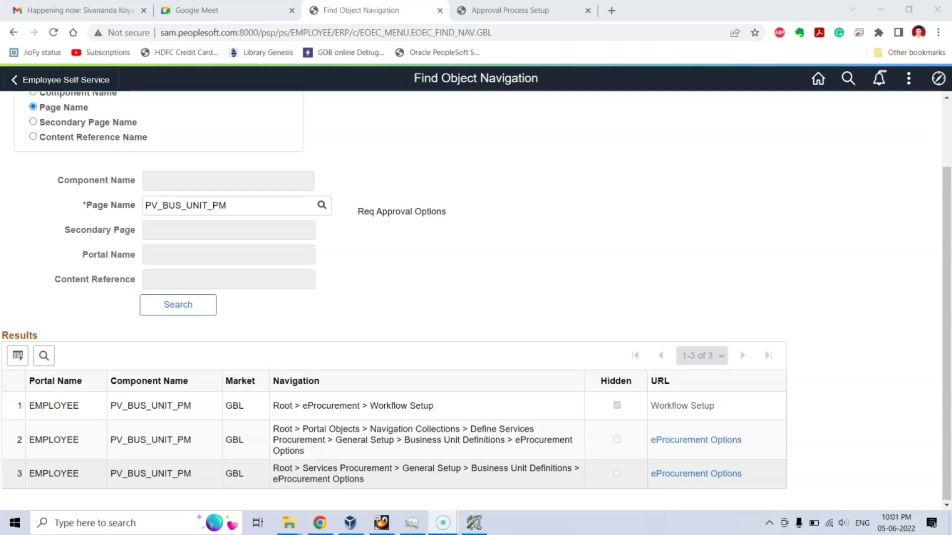
- Open the eProcurement Options for business unit US001 and examine the Requisition approval process definition with its stages and paths
drag(273, 468, 364, 479)
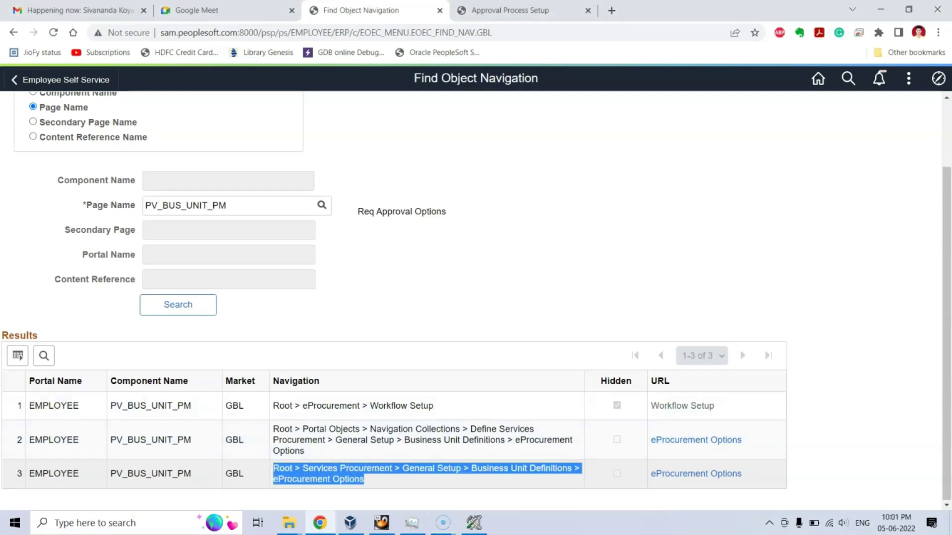
click(696, 473)
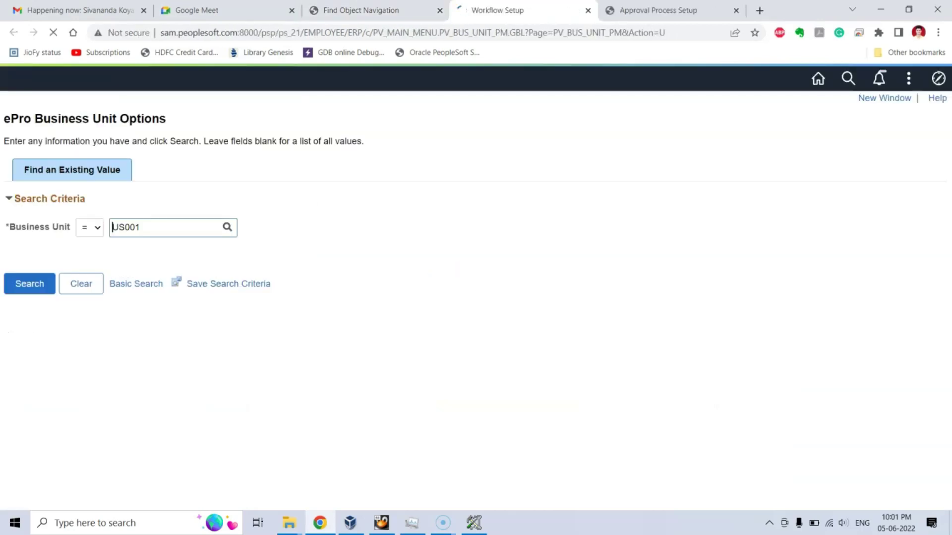
click(30, 284)
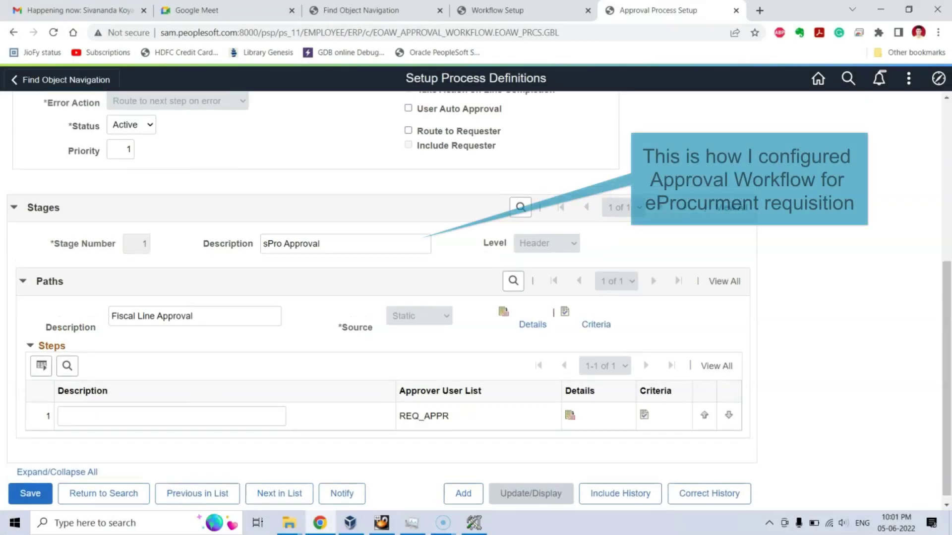
scroll(471, 300, up, 6)
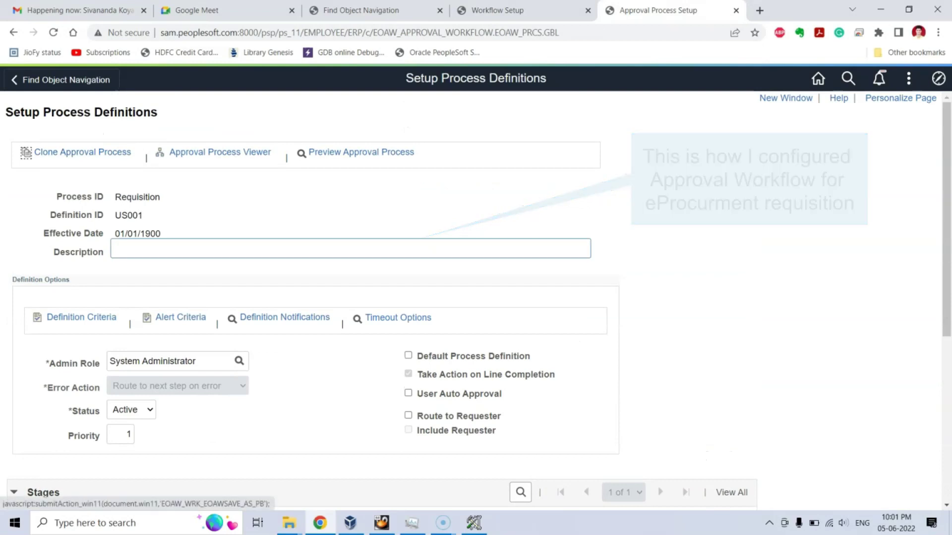
scroll(476, 297, down, 1)
scroll(475, 297, down, 5)
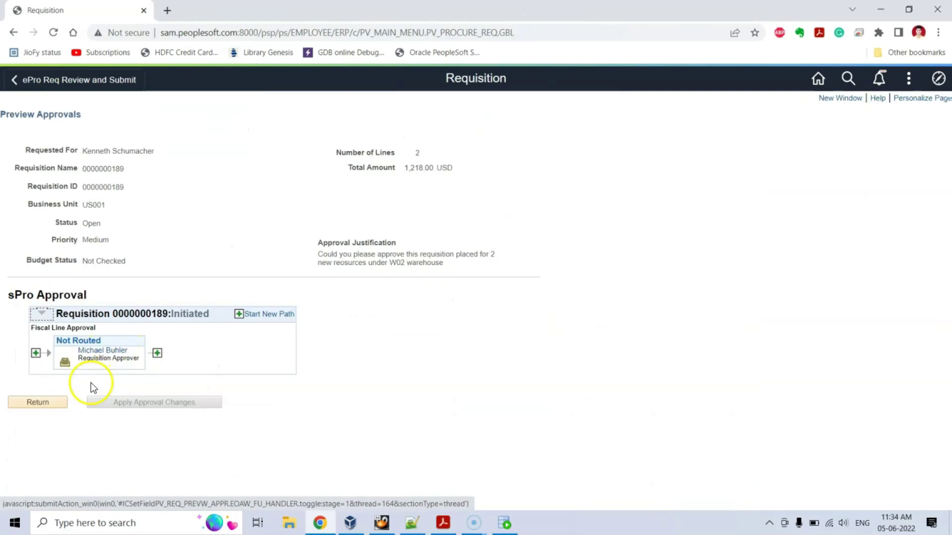
- Return from the approval preview to the requisition, then save and submit it
click(59, 400)
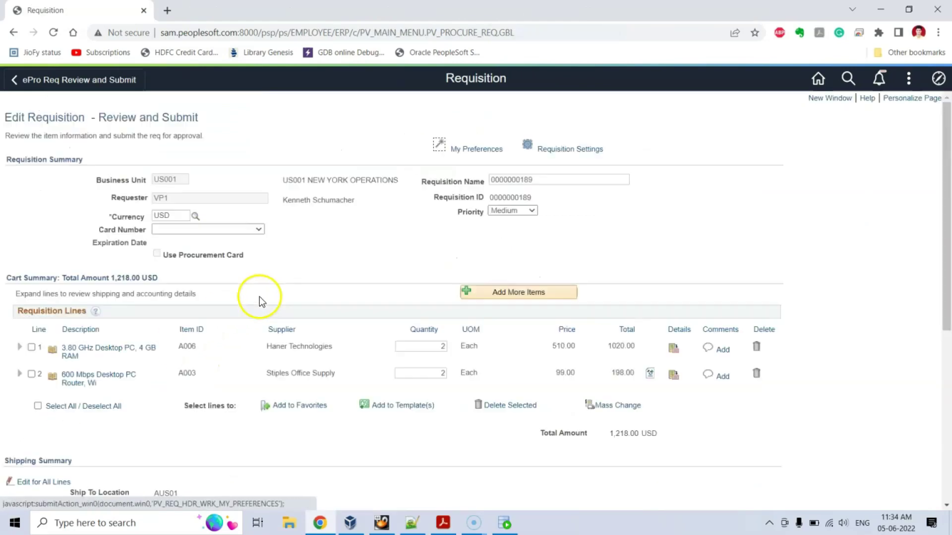
scroll(284, 279, down, 5)
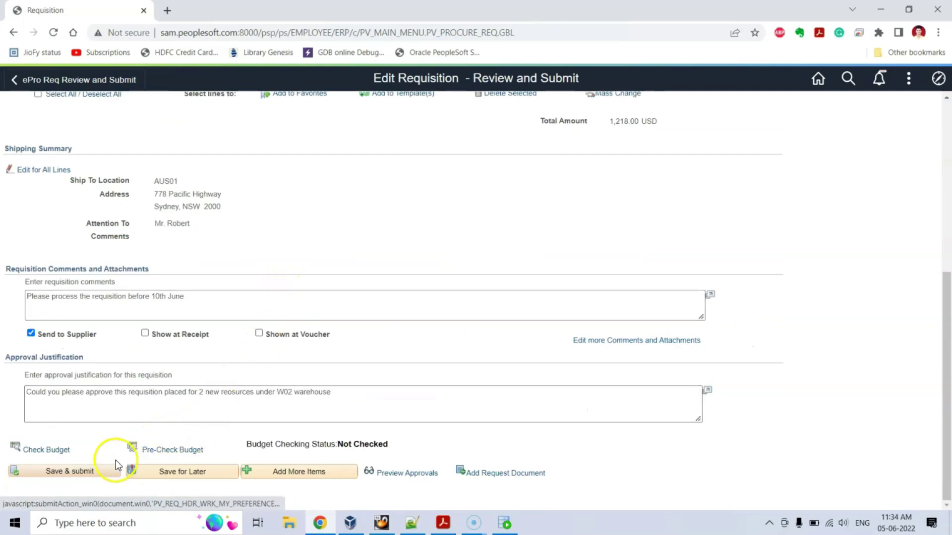
click(93, 472)
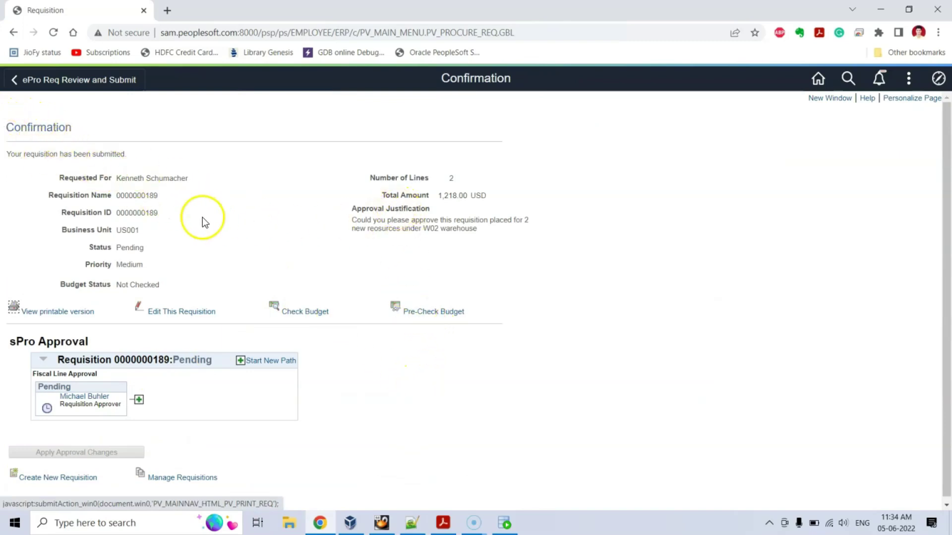
- Examine the submission confirmation, including the requisition ID, requisition name, header details and total amount
click(138, 214)
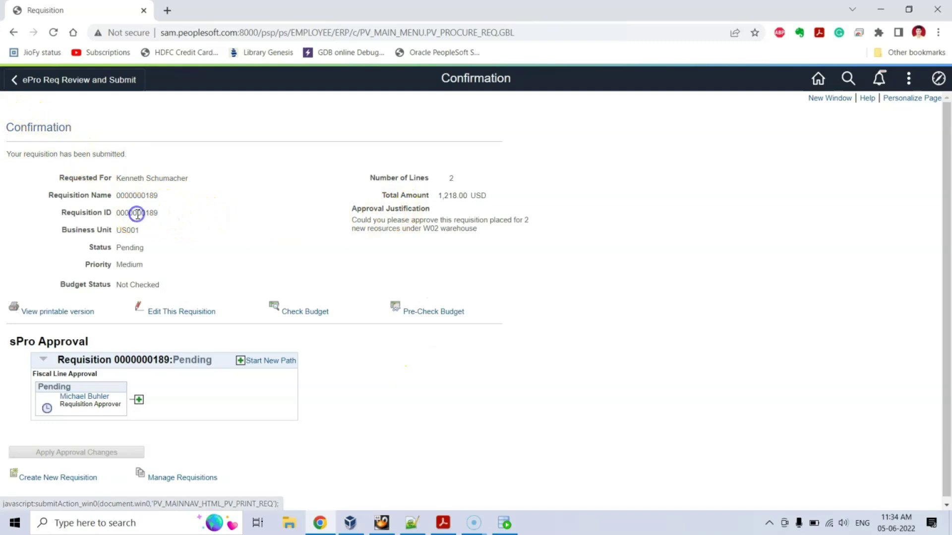
double_click(138, 214)
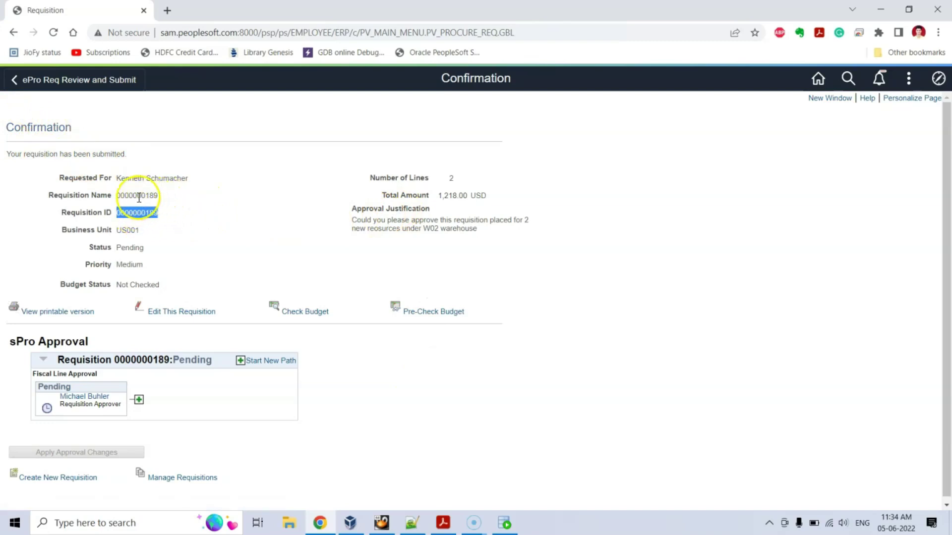
click(131, 195)
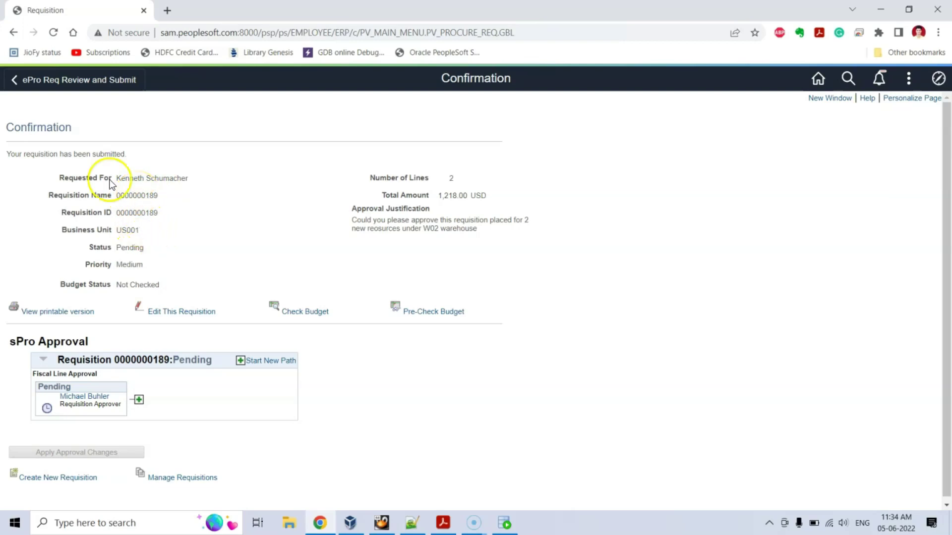
drag(54, 178, 459, 253)
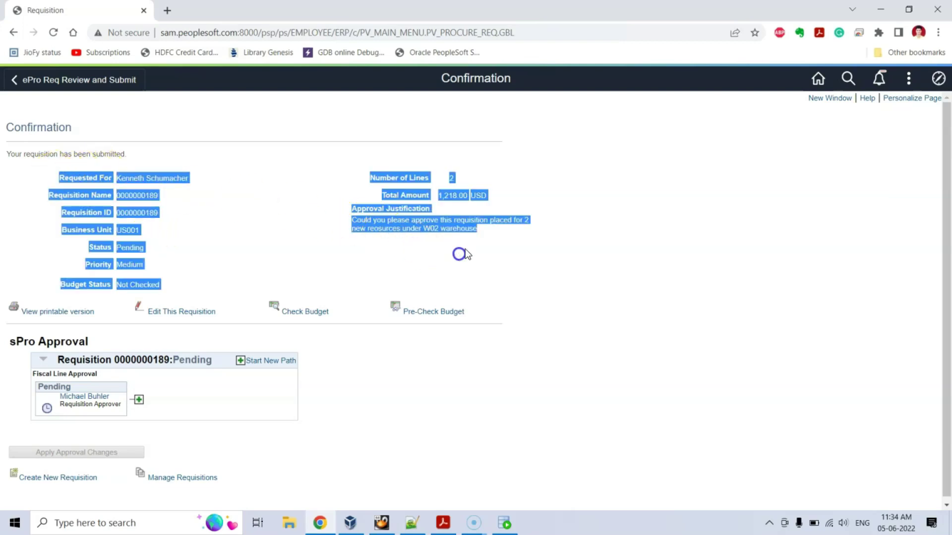
click(483, 244)
click(461, 210)
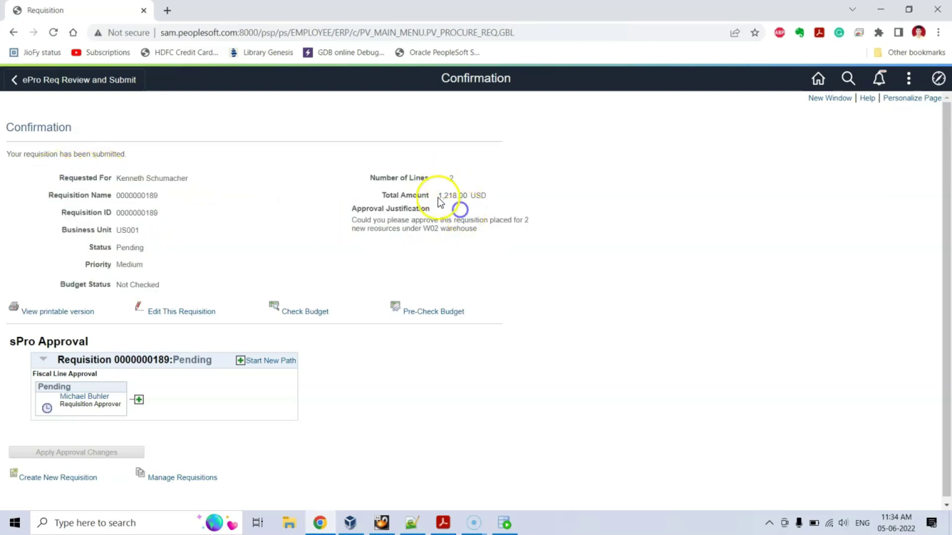
drag(435, 195, 488, 201)
click(472, 220)
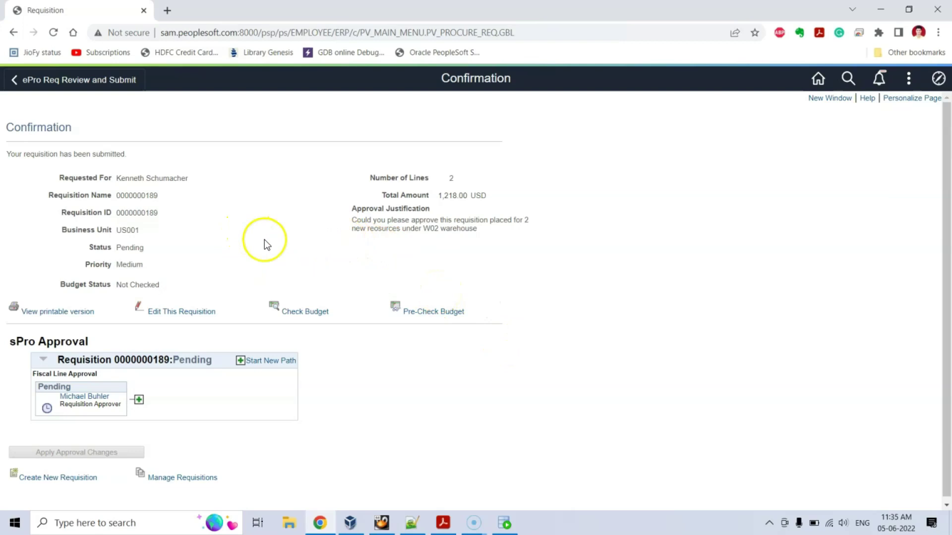
- Copy the submitted requisition's ID from the confirmation page
double_click(136, 213)
key(ctrl+c)
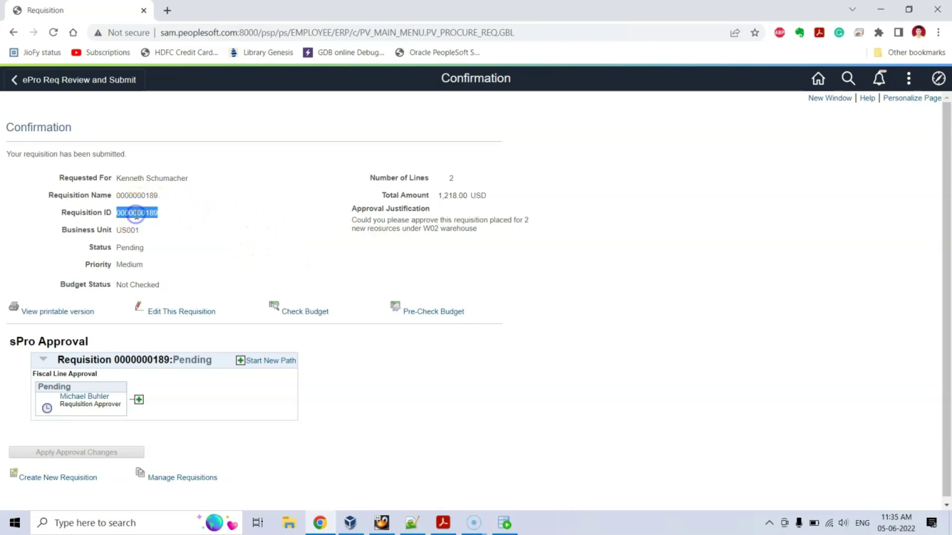
- Switch to Oracle SQL Developer and paste the copied requisition ID into the REQ_ID conditions of the PS_REQ_HDR and PS_REQ_LINE queries
click(504, 523)
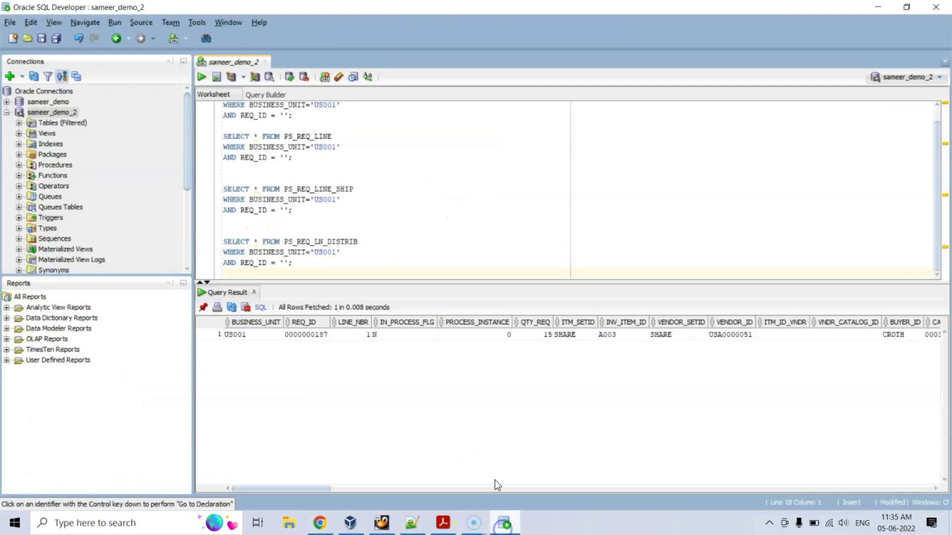
scroll(349, 166, up, 1)
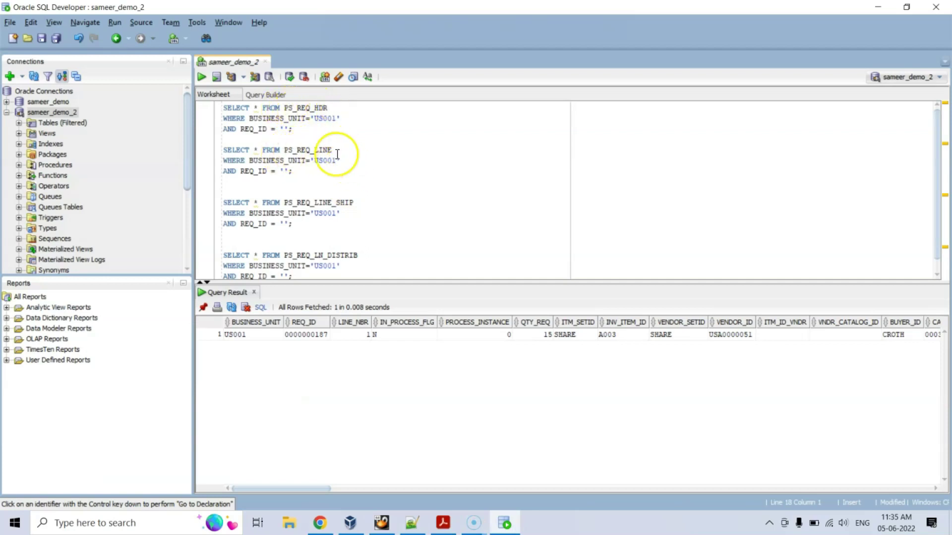
scroll(337, 154, down, 1)
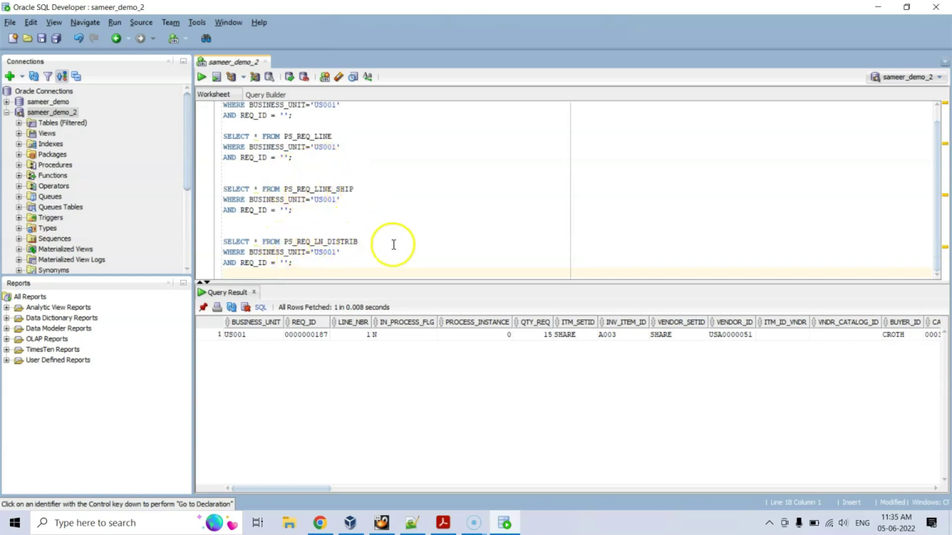
scroll(329, 124, up, 1)
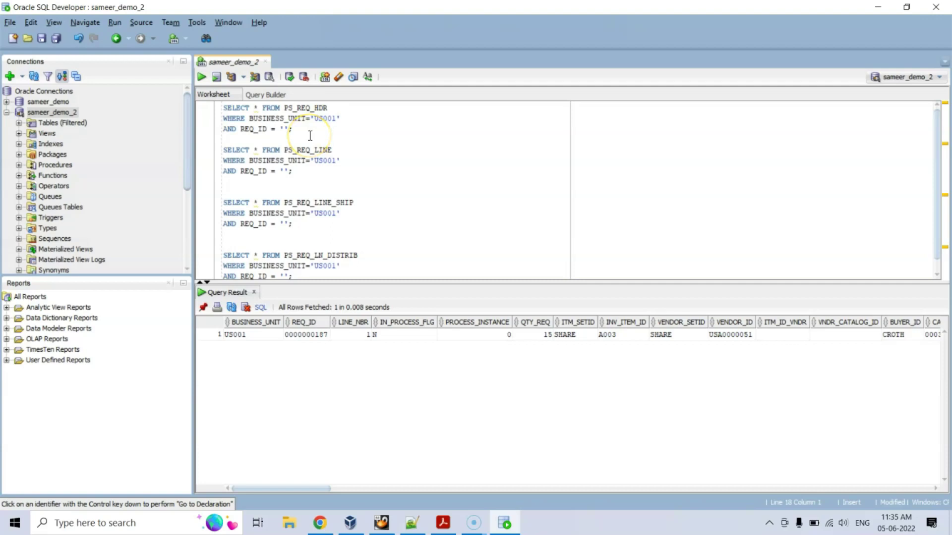
key(ctrl+v)
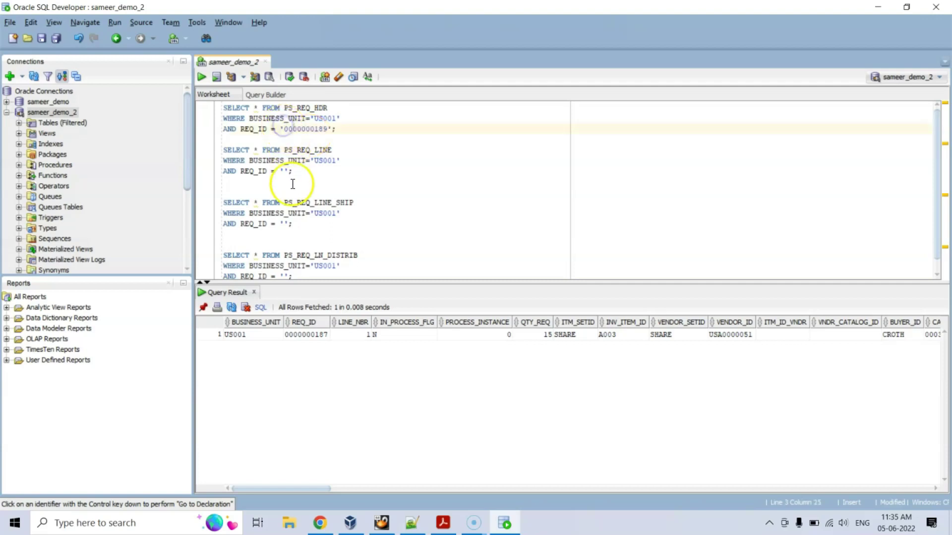
click(283, 171)
key(ctrl+v)
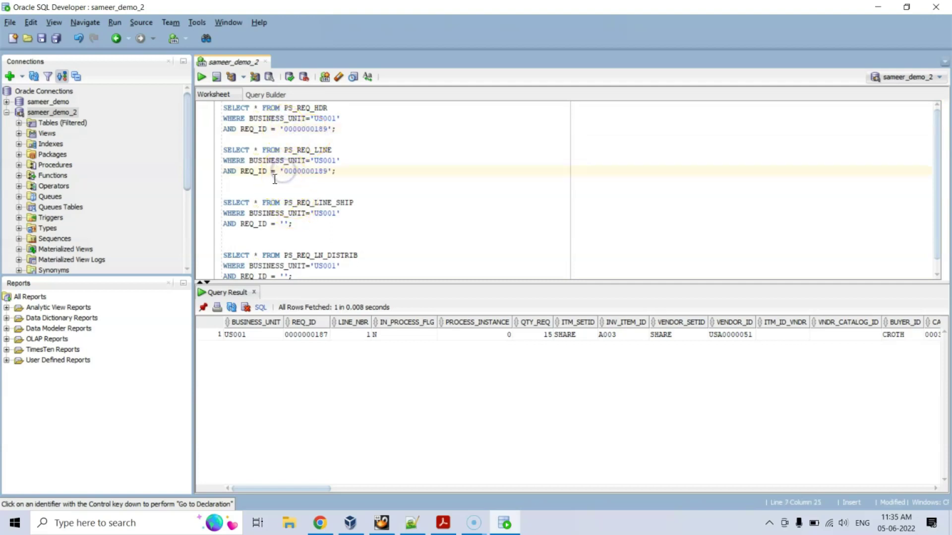
- Fill in the copied requisition ID as the REQ_ID condition in the PS_REQ_LINE_SHIP and PS_REQ_LN_DISTRIB queries
drag(249, 160, 311, 162)
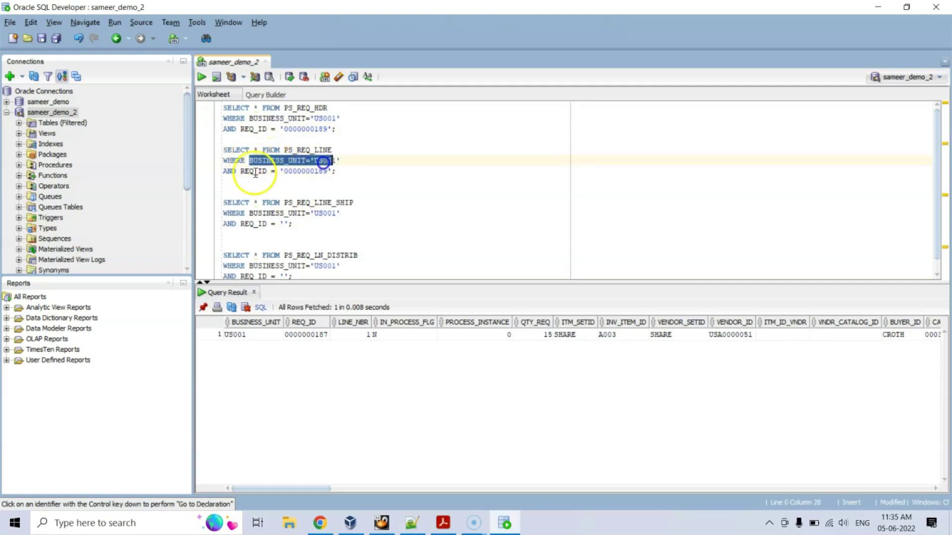
drag(240, 171, 313, 172)
scroll(297, 201, down, 1)
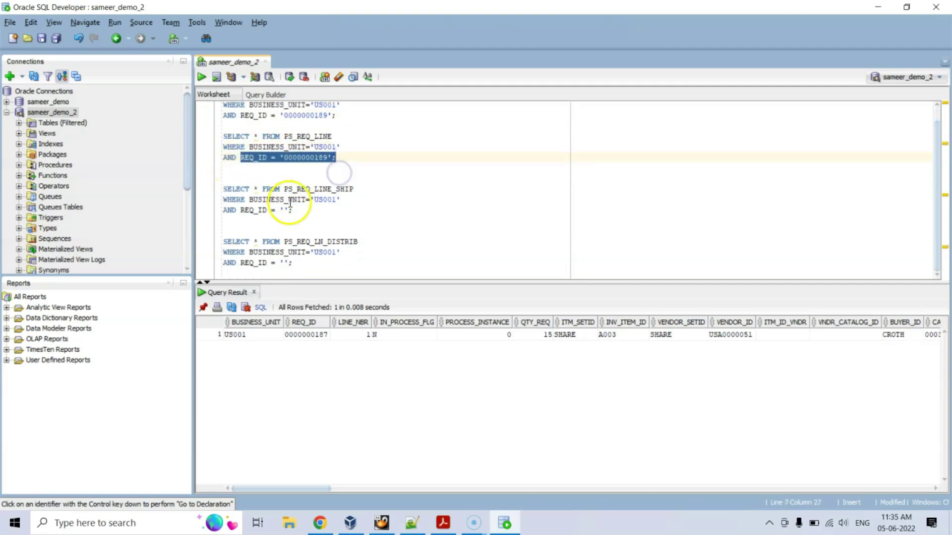
click(283, 210)
key(ctrl+v)
click(287, 260)
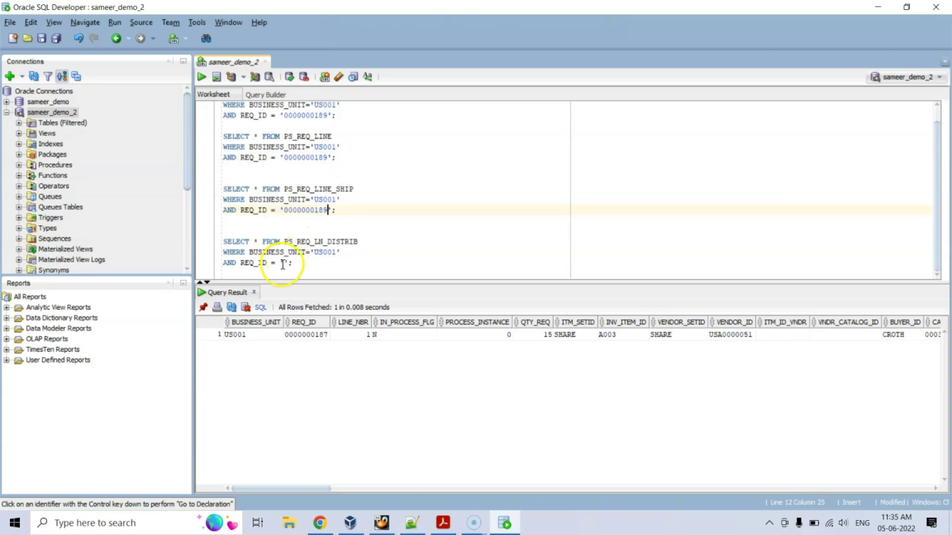
key(ctrl+v)
- Run the PS_REQ_LINE_SHIP query for the submitted requisition in business unit US001
click(369, 191)
click(198, 78)
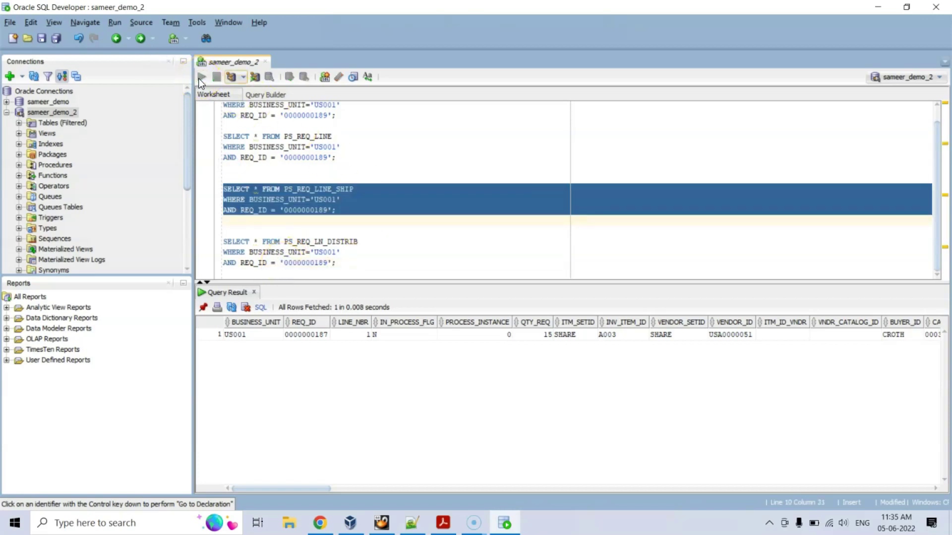
click(355, 209)
- Run the PS_REQ_HDR query and examine the requisition's header record, including its status and requisition date
scroll(361, 172, up, 1)
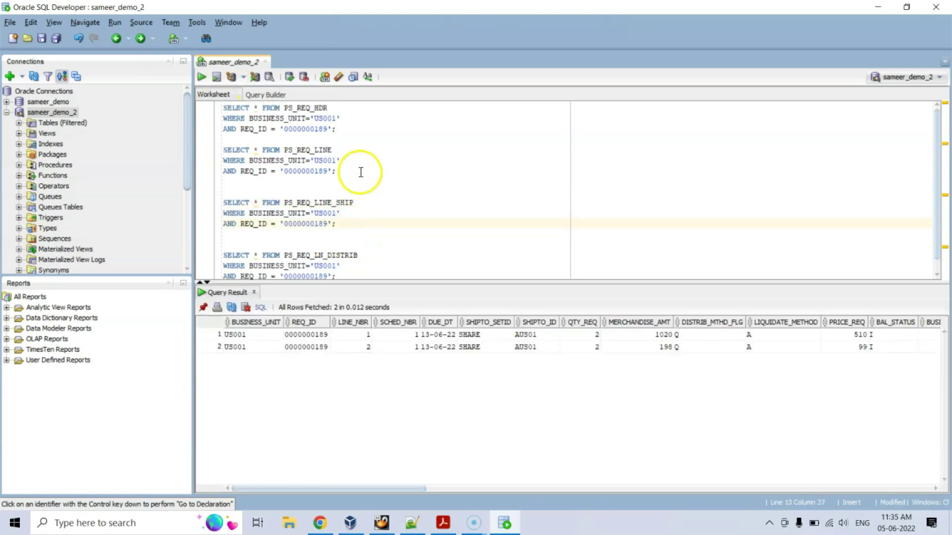
drag(340, 132, 214, 91)
click(201, 78)
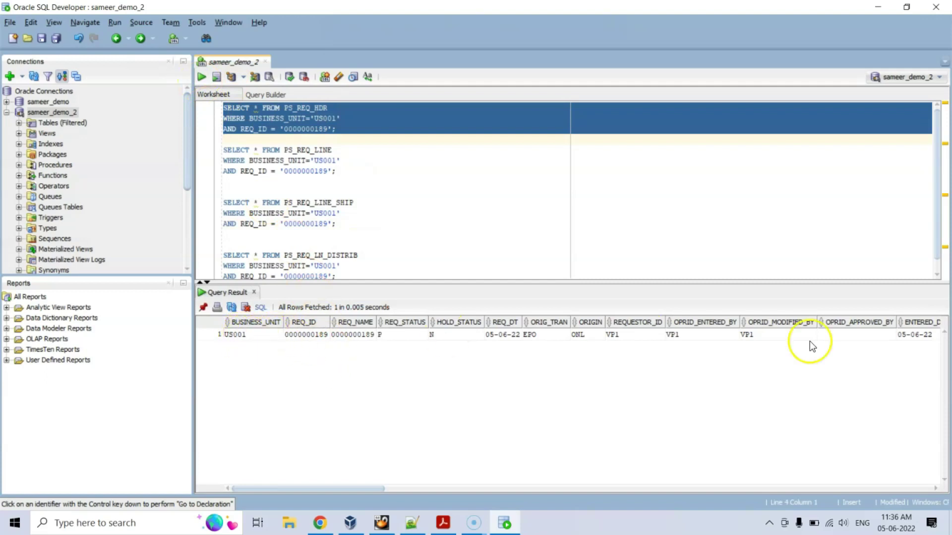
click(413, 337)
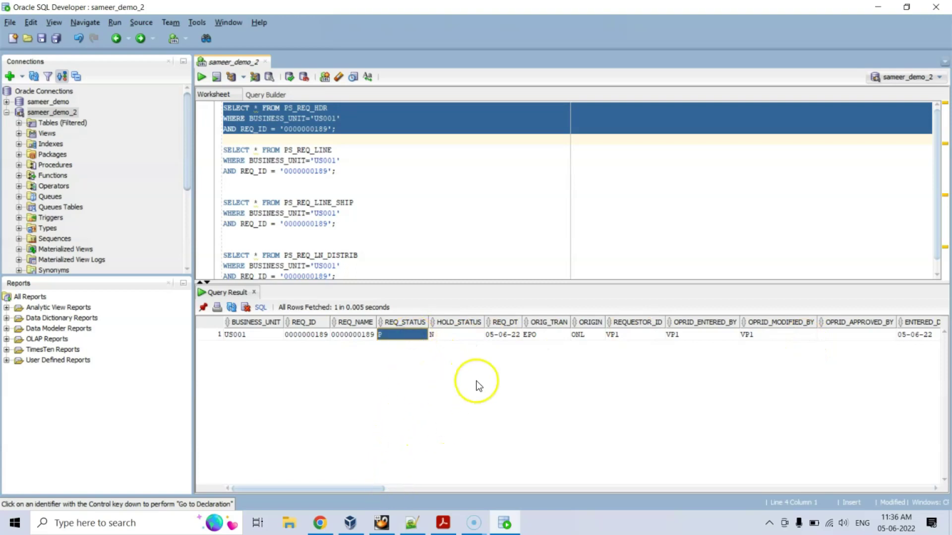
click(498, 335)
drag(368, 490, 224, 440)
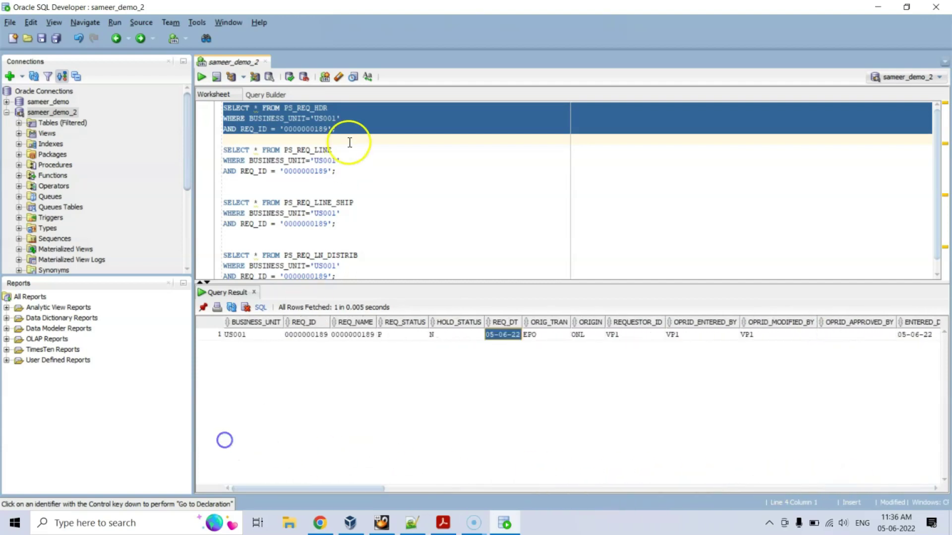
- Run the PS_REQ_LINE query and examine the line numbers, requested quantities and remaining columns of the requisition lines
click(350, 142)
drag(346, 171, 220, 148)
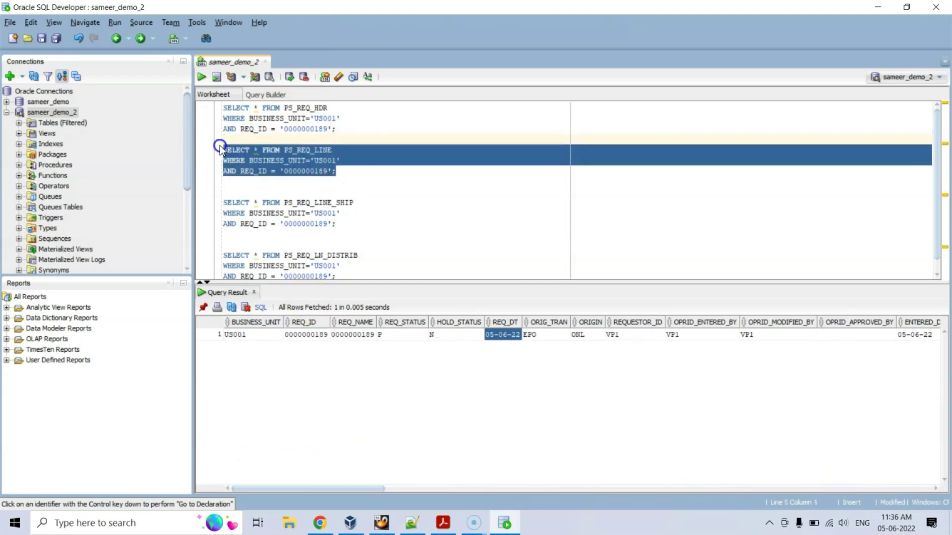
click(199, 77)
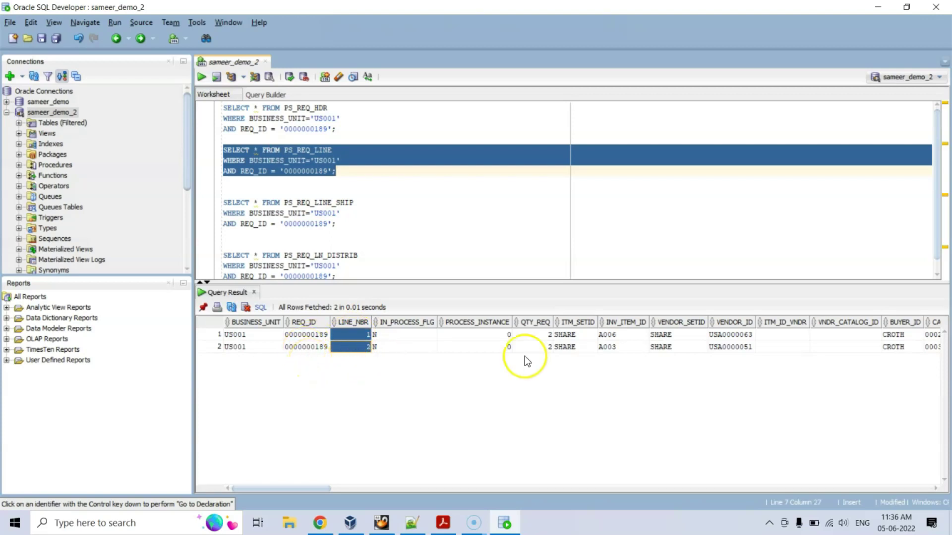
drag(537, 334, 537, 349)
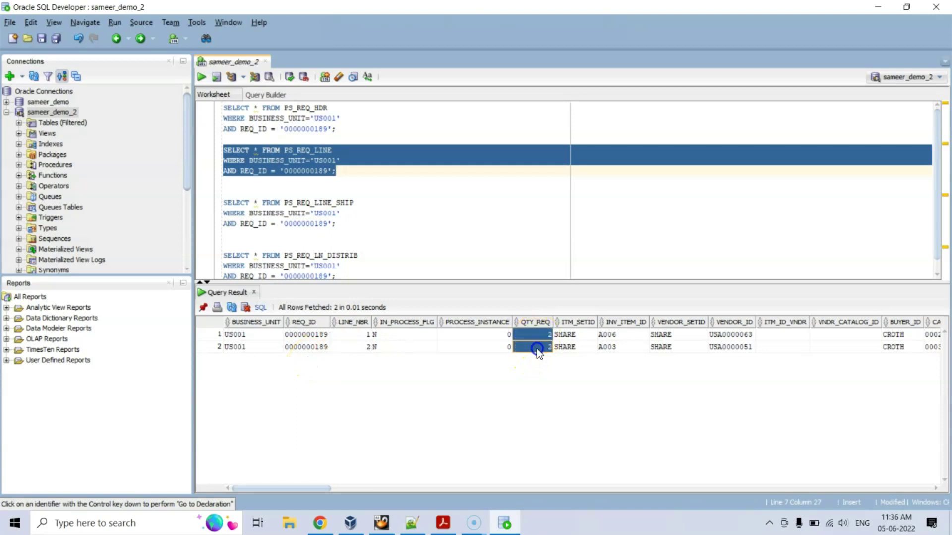
click(531, 335)
drag(316, 488, 923, 485)
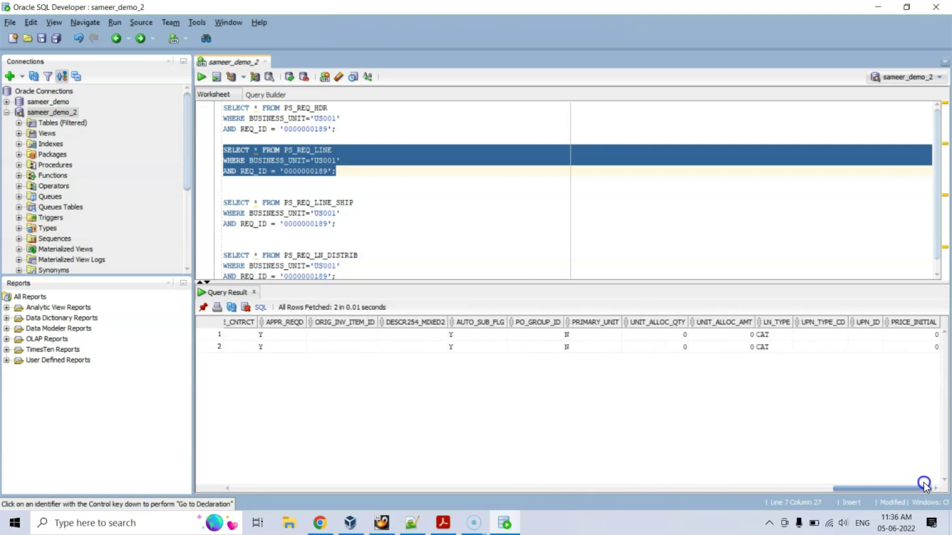
drag(897, 486, 306, 473)
- Run the PS_REQ_LINE_SHIP query again and review the shipping schedule records of the requisition lines
click(297, 265)
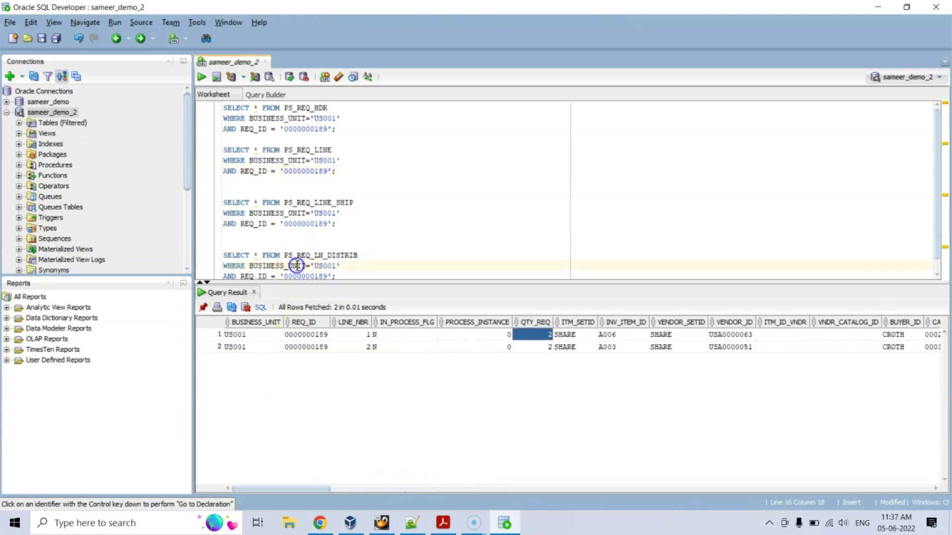
drag(347, 234, 185, 201)
click(200, 78)
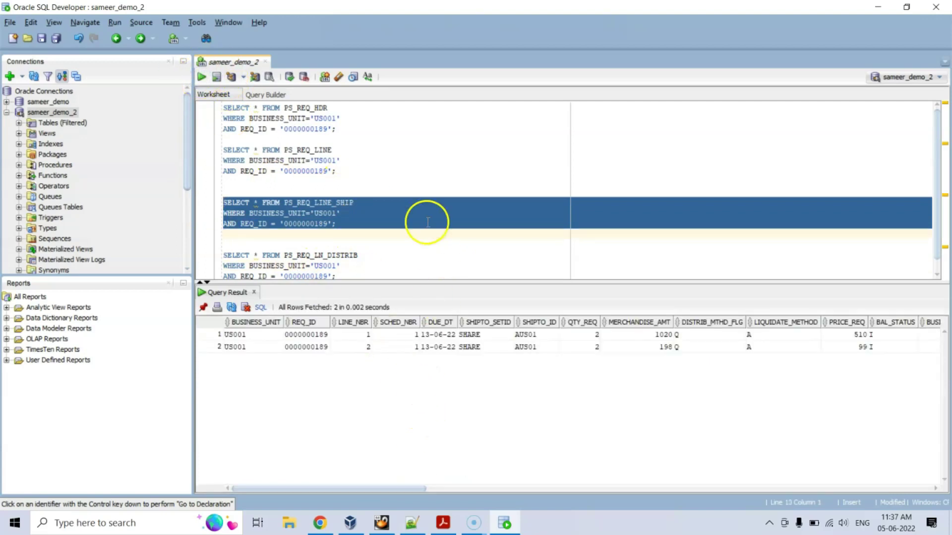
- Run the PS_REQ_LN_DISTRIB query to view the accounting distribution records of the requisition lines
click(374, 253)
scroll(374, 252, down, 1)
drag(350, 267, 252, 247)
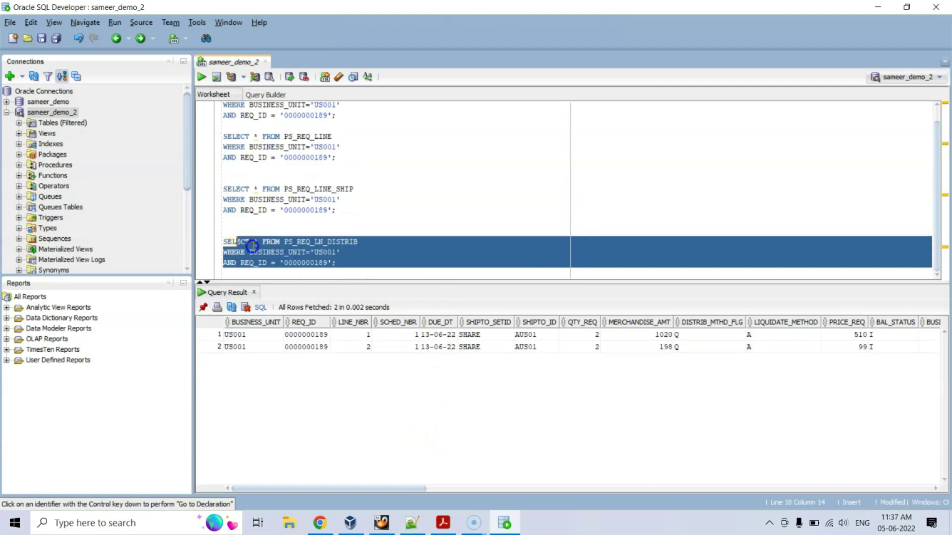
click(200, 77)
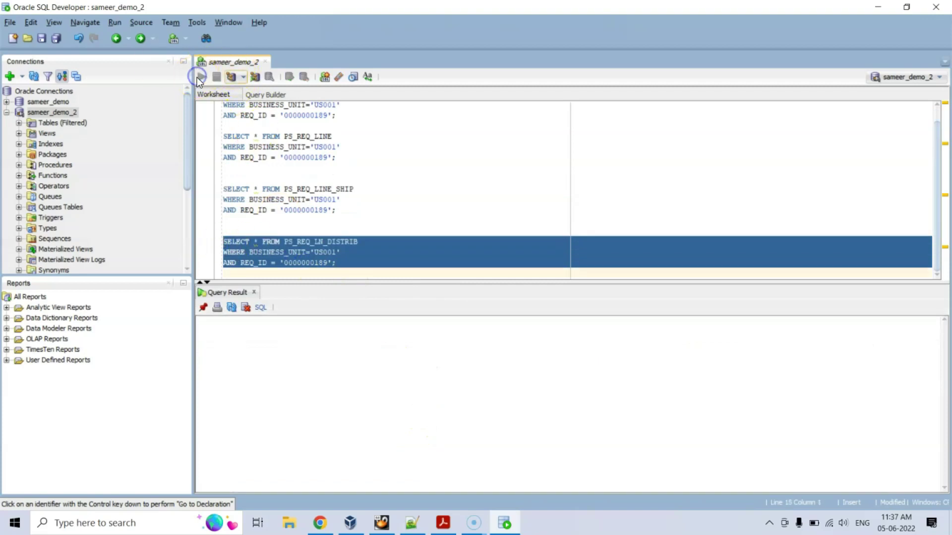
click(485, 219)
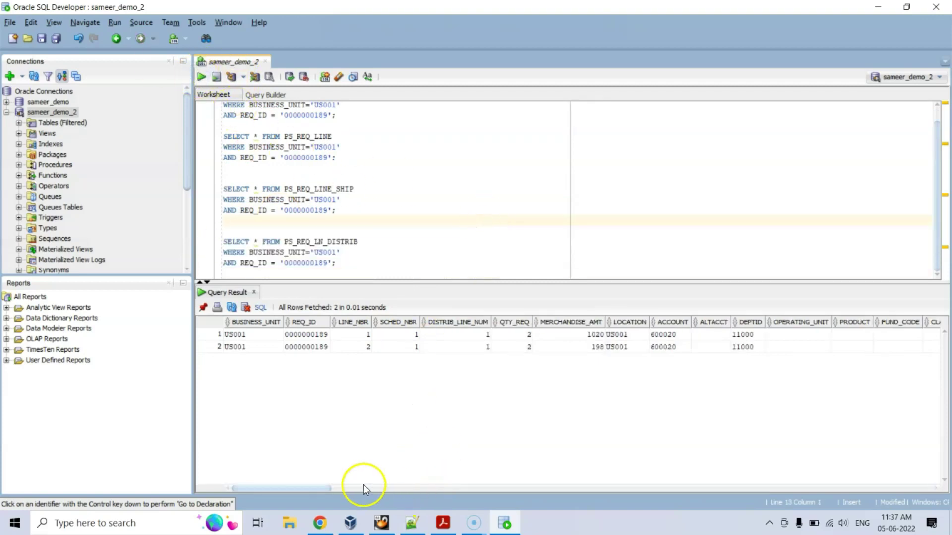
- Switch to the eProProcessOverviewandApproval.pdf flowchart in Acrobat Reader and examine the stages from approval preview and submission to routing into managers' worklists
click(445, 523)
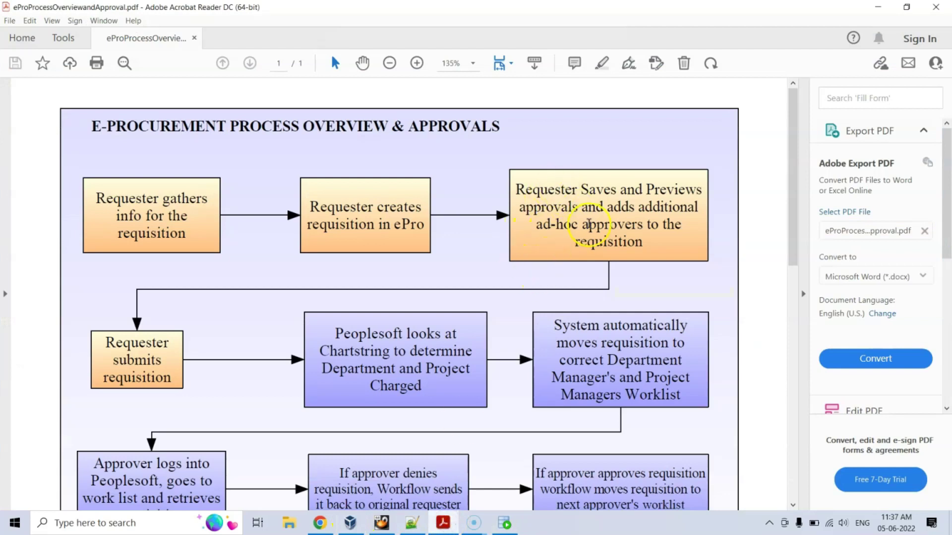
scroll(592, 225, down, 2)
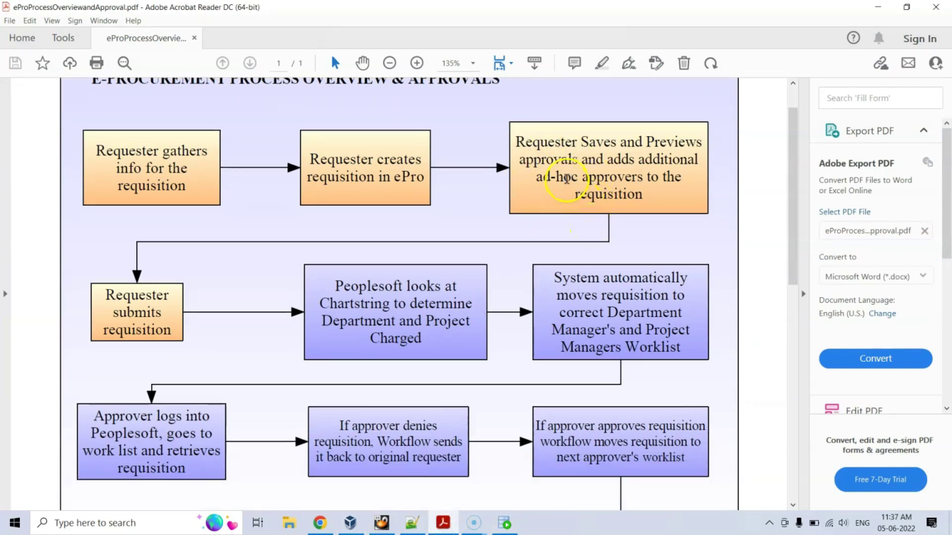
drag(626, 142, 700, 144)
drag(106, 297, 173, 330)
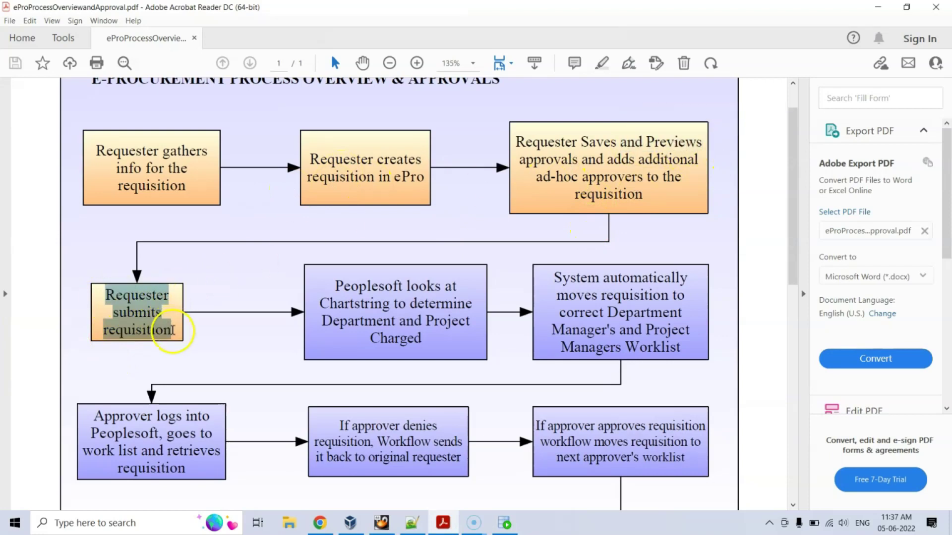
click(479, 328)
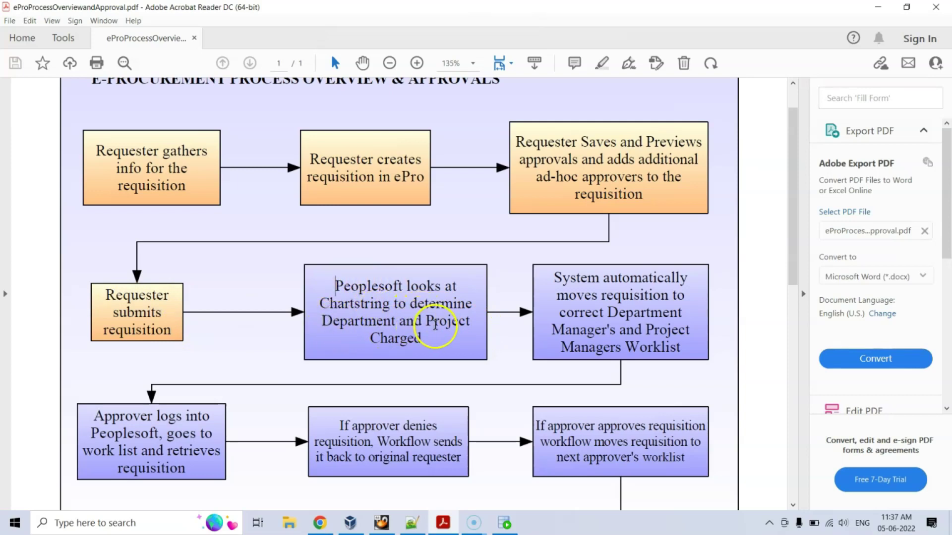
drag(322, 322, 436, 344)
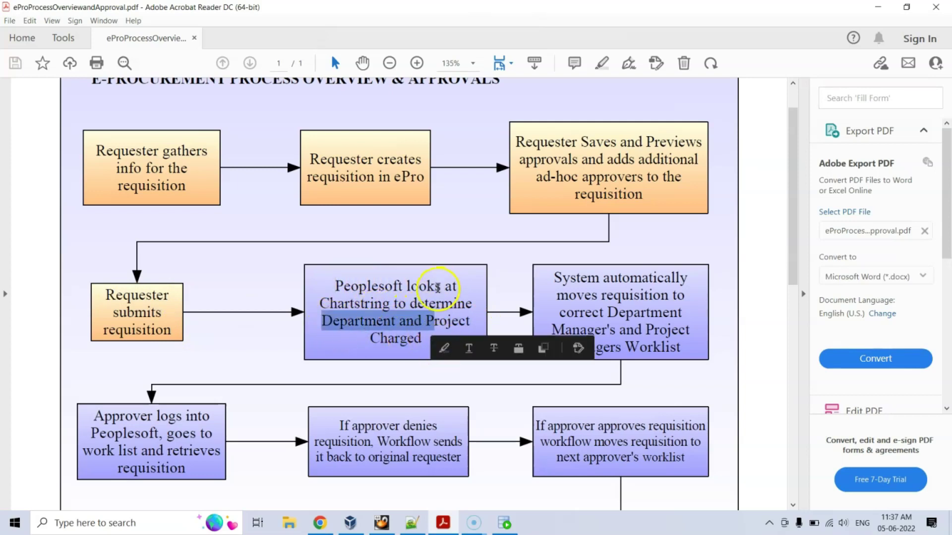
click(436, 288)
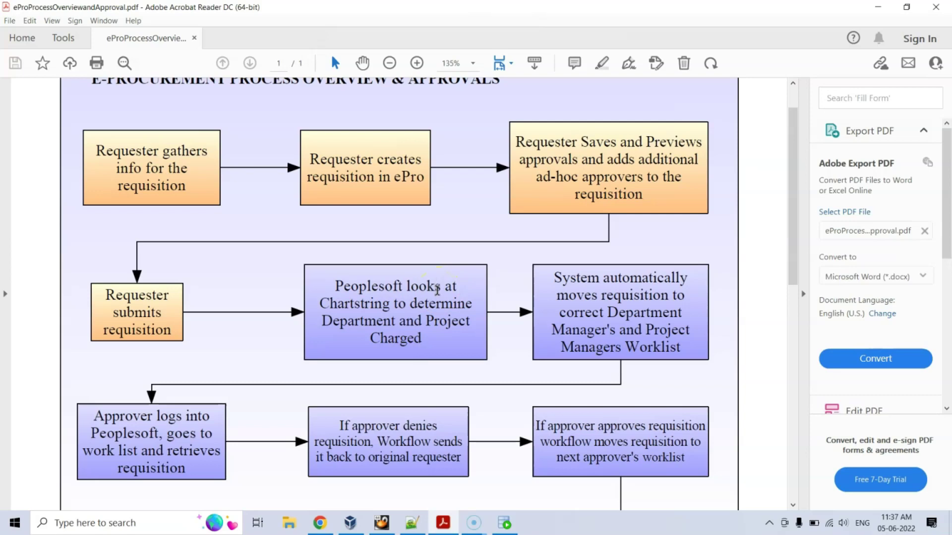
drag(356, 288, 491, 347)
click(493, 341)
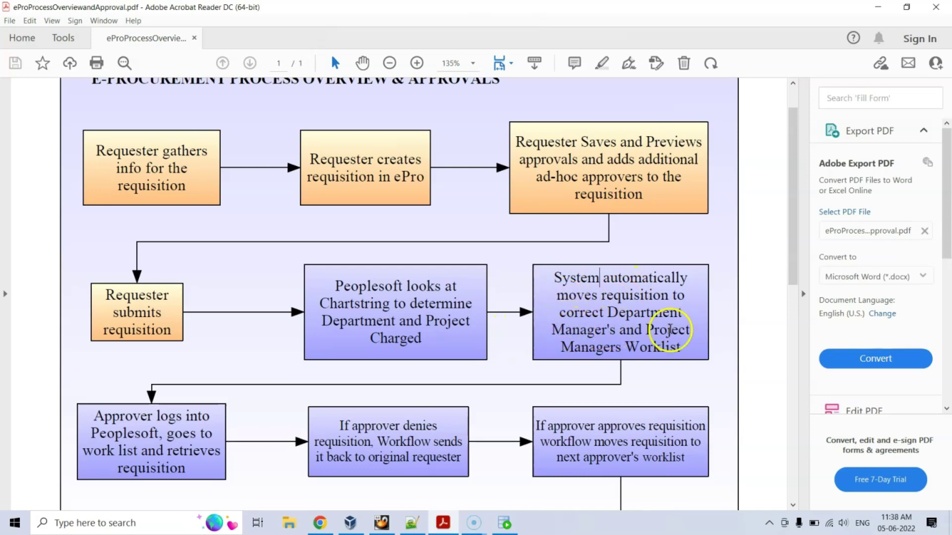
scroll(592, 349, down, 1)
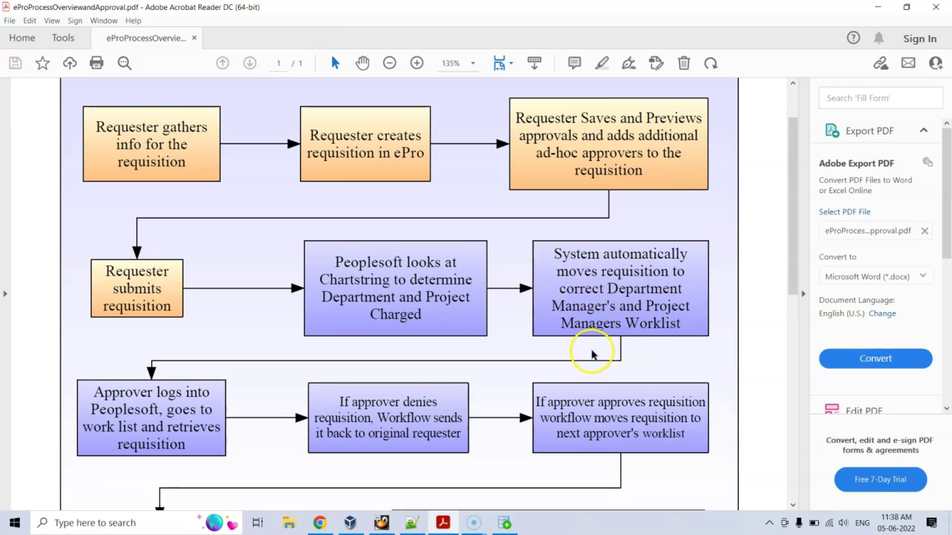
- Compare the pending approver on the requisition confirmation page with the flowchart's approver worklist stage, ending back on the confirmation page in Chrome
click(320, 523)
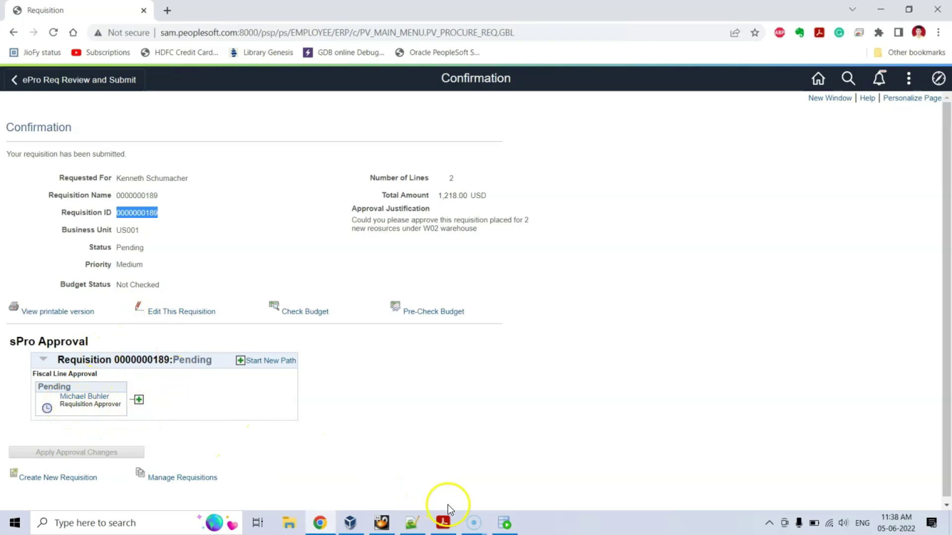
click(442, 523)
scroll(190, 375, down, 2)
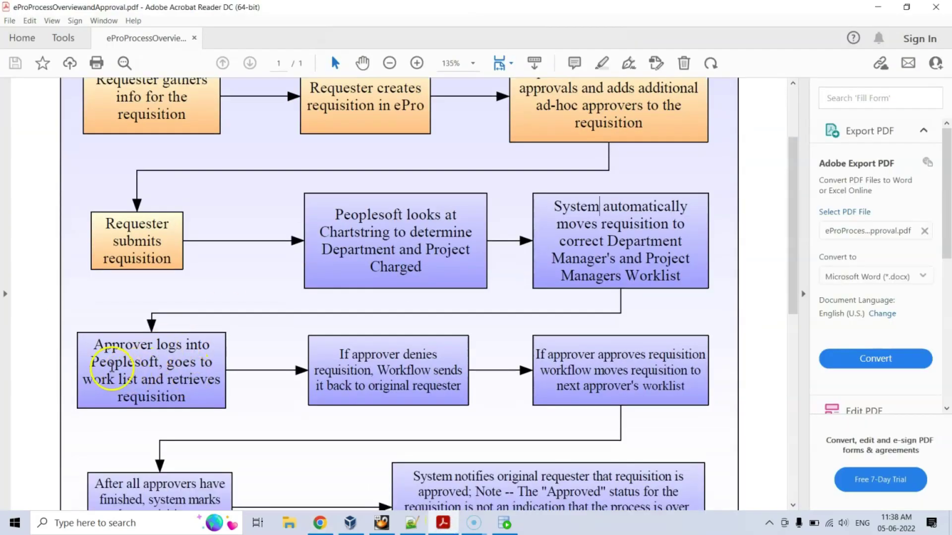
mouse_move(95, 347)
mouse_down()
mouse_move(187, 352)
mouse_move(185, 365)
mouse_move(213, 370)
mouse_move(213, 403)
mouse_up()
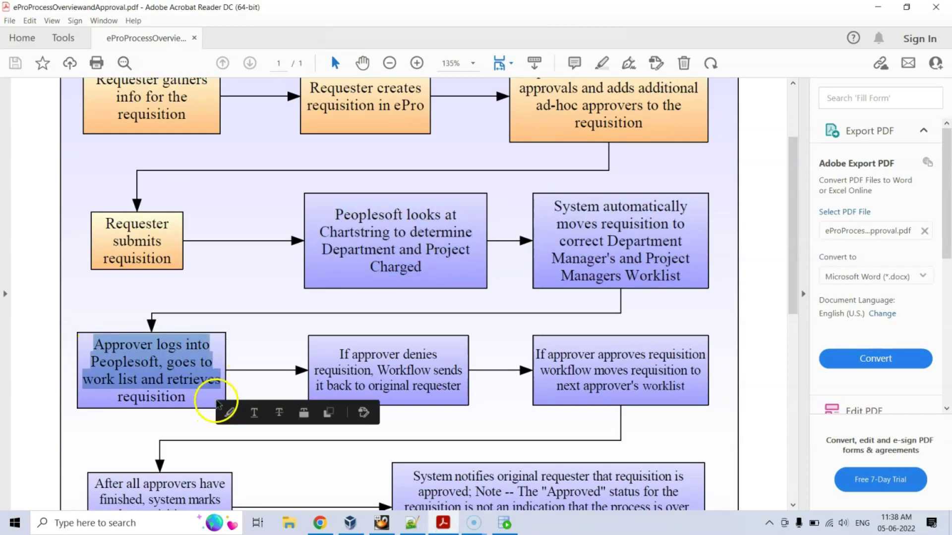
click(319, 523)
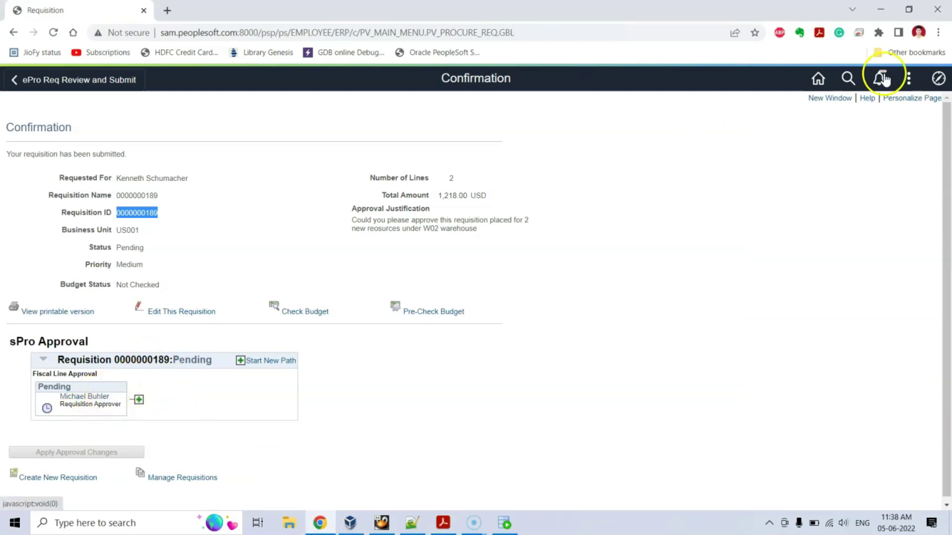
- Sign out of the requester's session and sign in with user ID VP2 and the account password, without saving the password in the browser
click(914, 82)
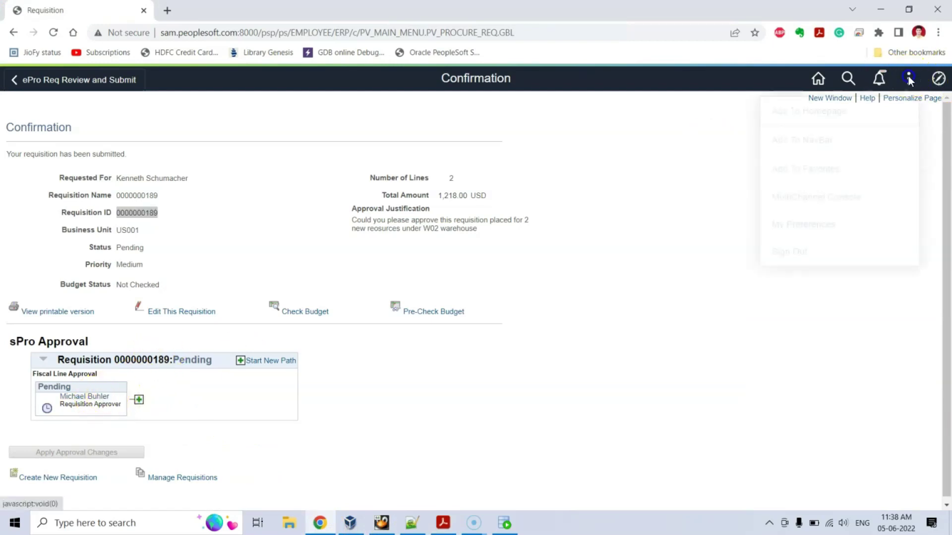
click(817, 254)
click(393, 216)
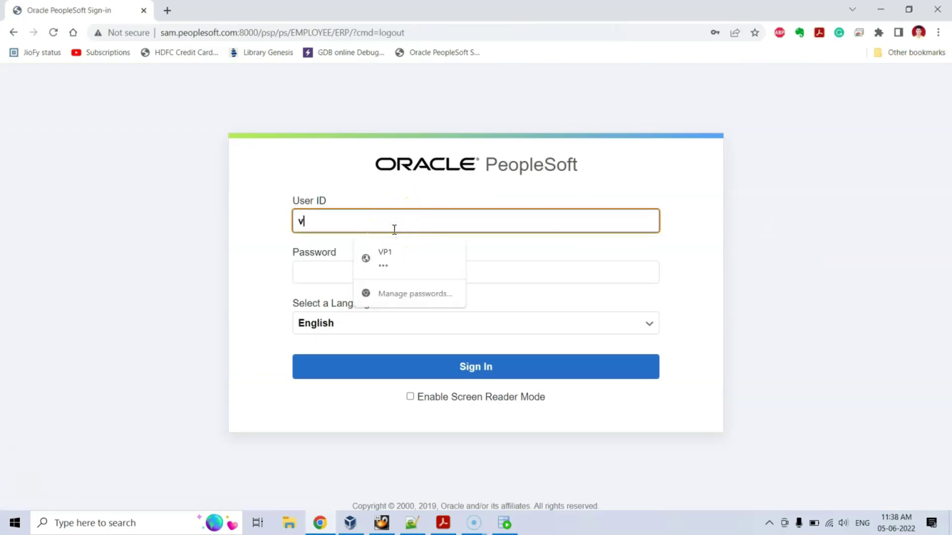
text(VP2)
key(Tab)
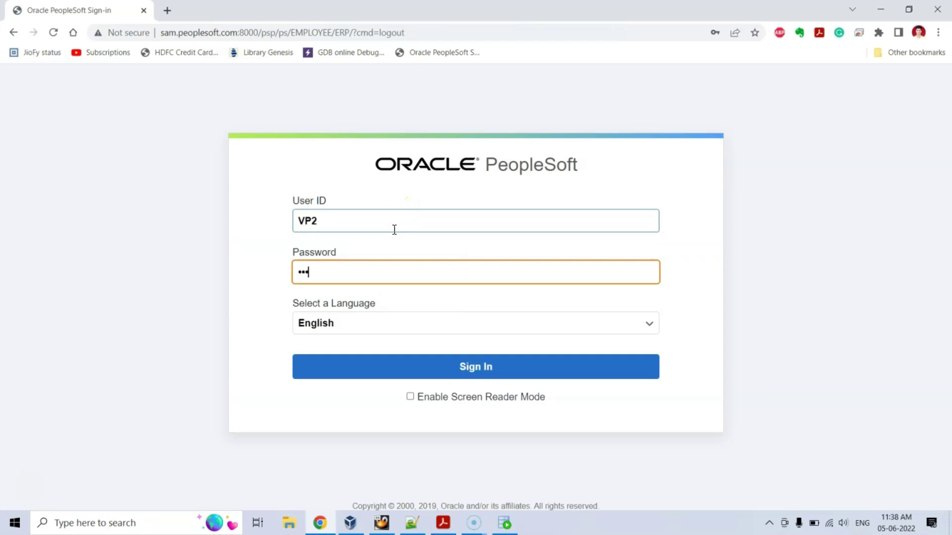
click(475, 367)
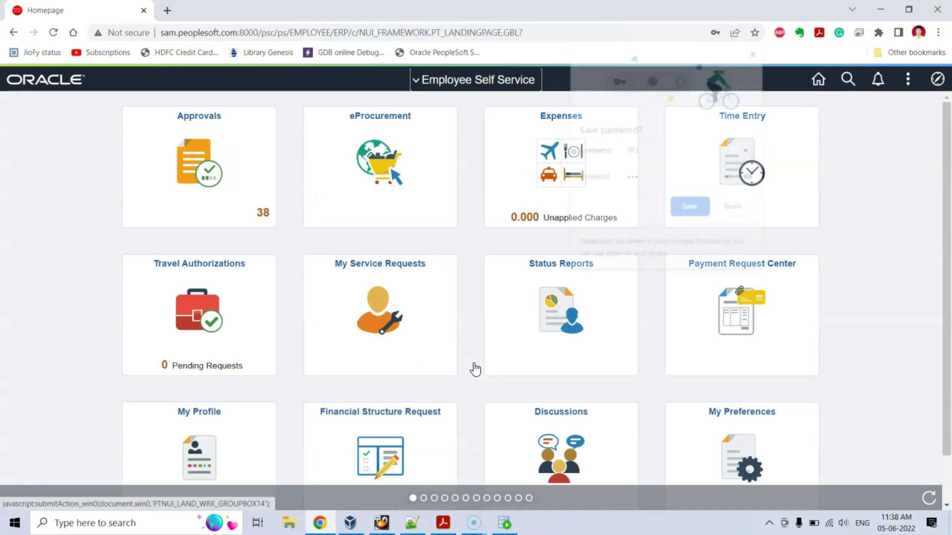
click(730, 208)
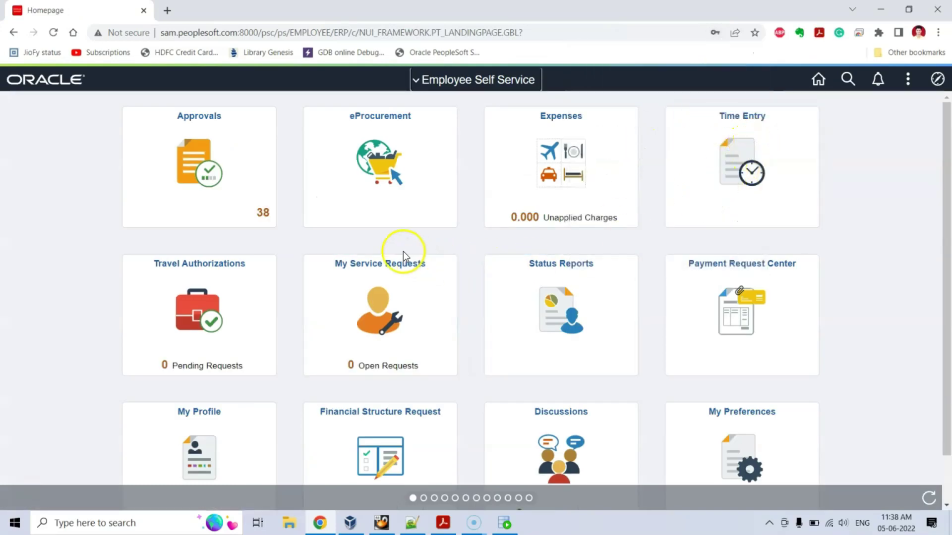
- View the pending requisition approvals and compare them with the requisition records in SQL Developer, ending back on Pending Approvals in Chrome
click(238, 157)
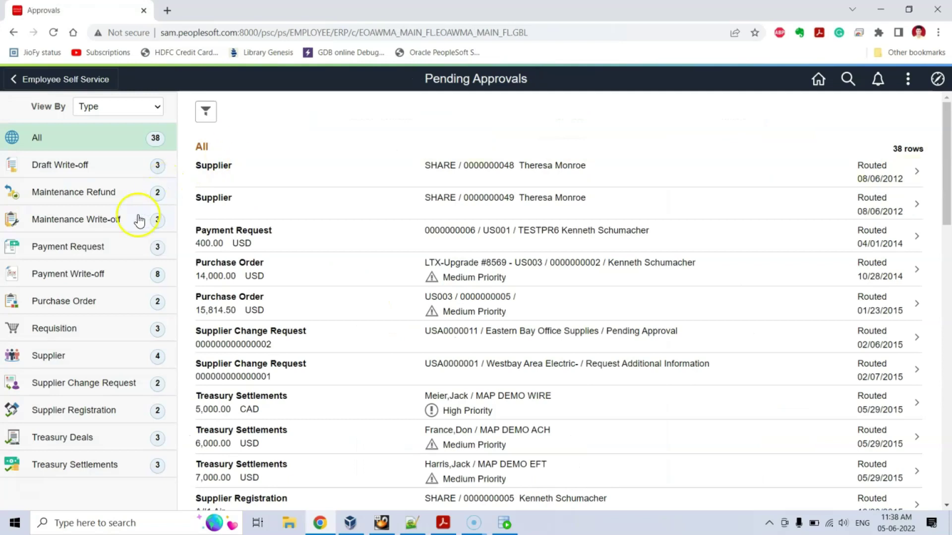
click(67, 331)
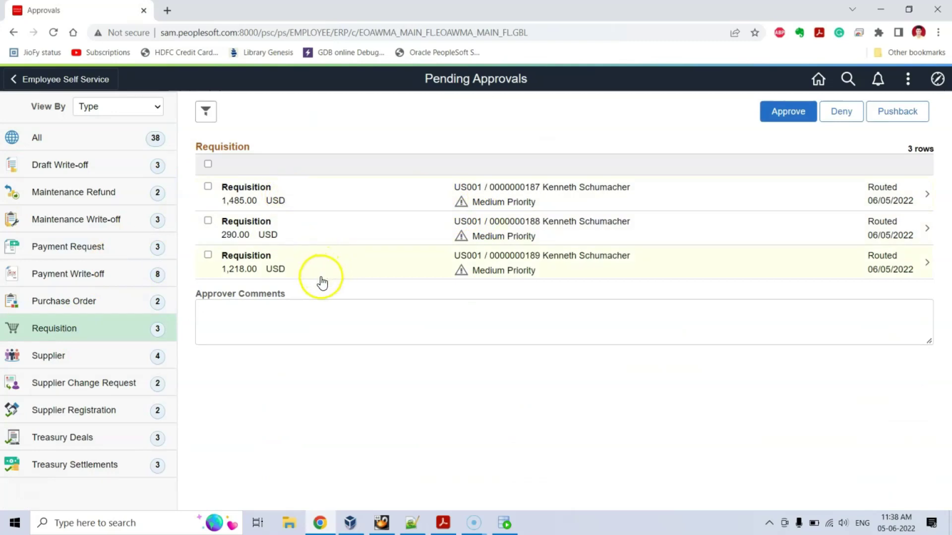
click(502, 524)
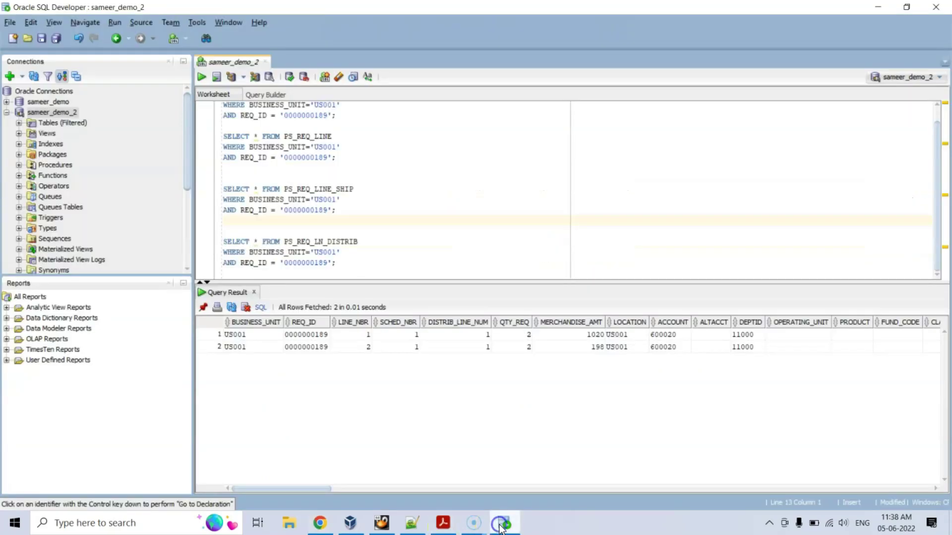
click(501, 525)
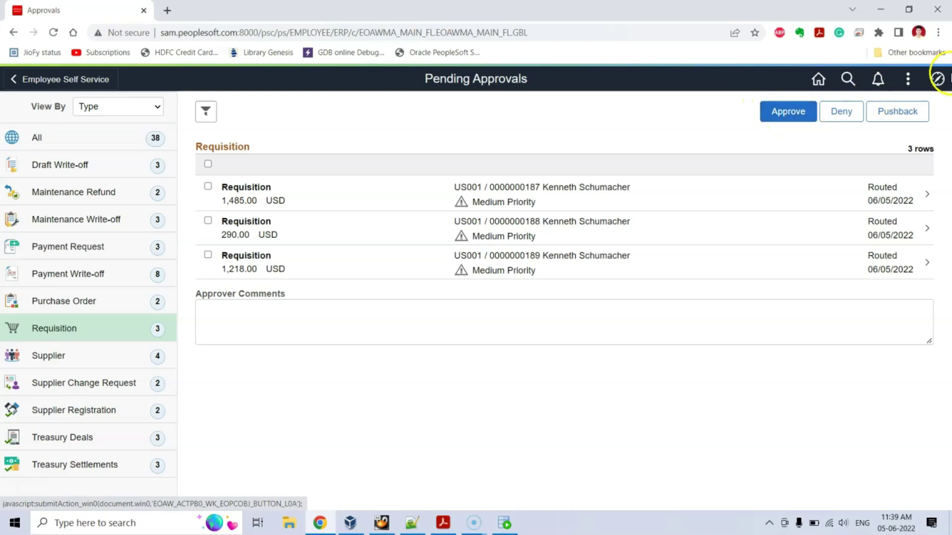
- Go to the eProcurement Manage Requisition Approvals page
click(944, 83)
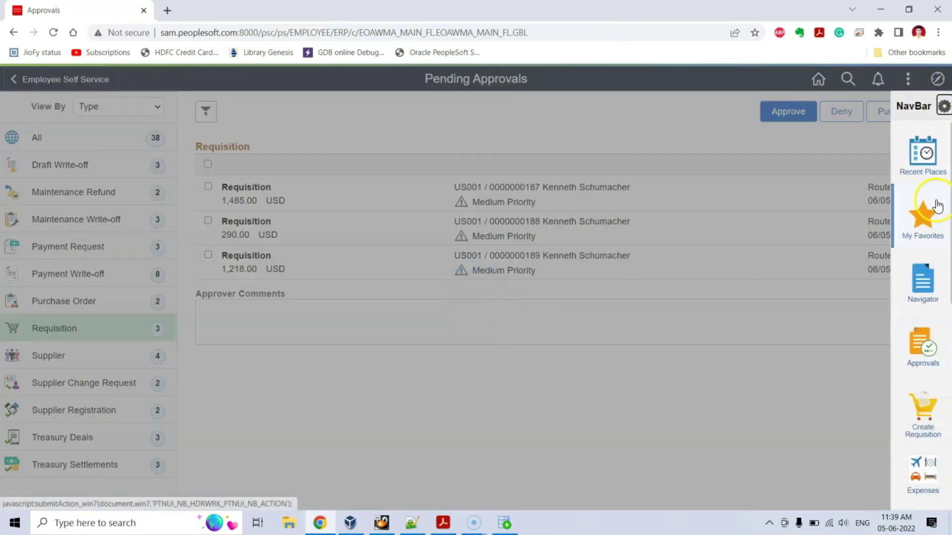
click(931, 286)
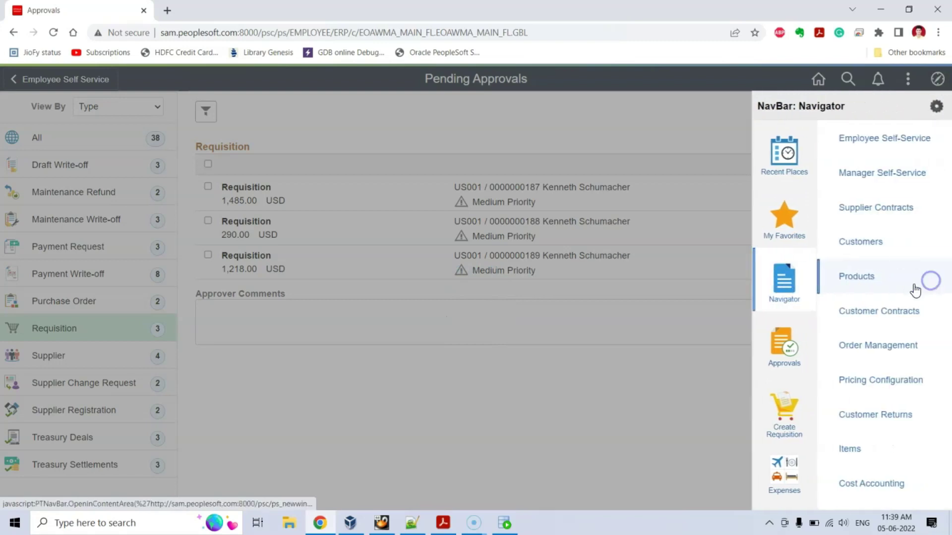
scroll(858, 328, down, 5)
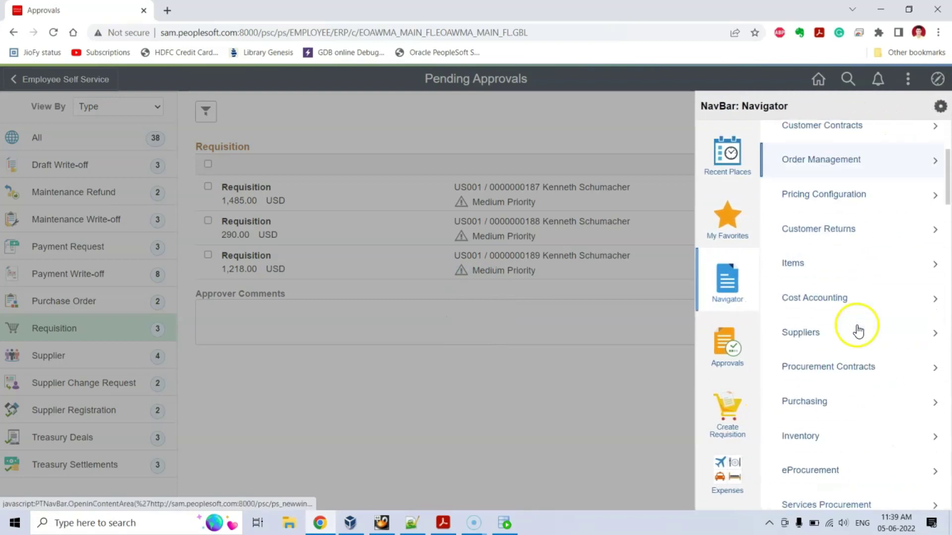
click(839, 349)
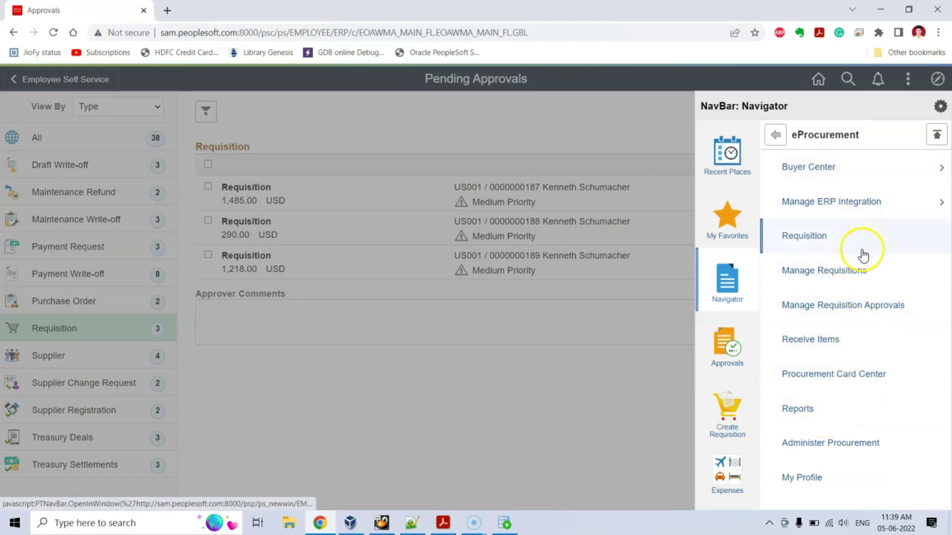
click(871, 312)
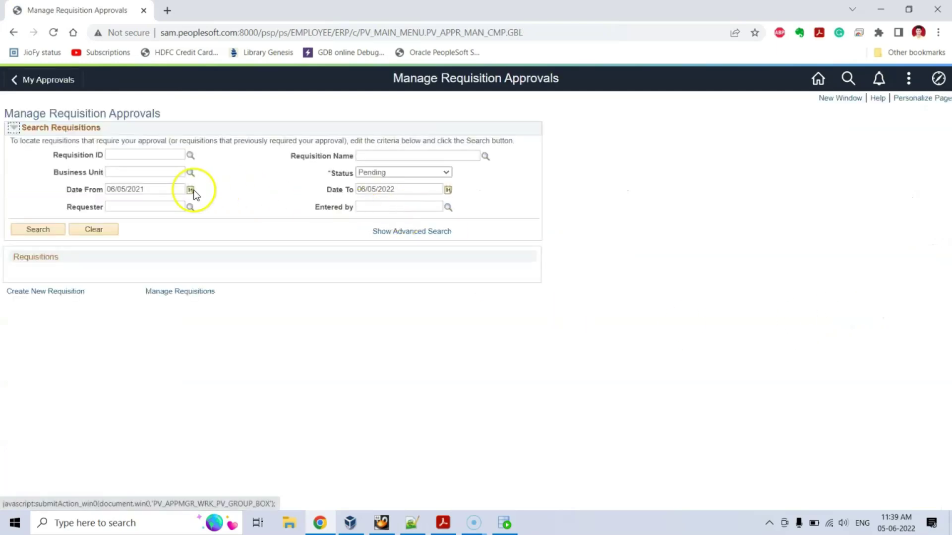
- Copy the requisition ID from the query in SQL Developer and search for it with Pending status in Manage Requisition Approvals in Chrome
click(504, 523)
double_click(308, 157)
key(ctrl+c)
click(505, 521)
click(140, 155)
key(ctrl+v)
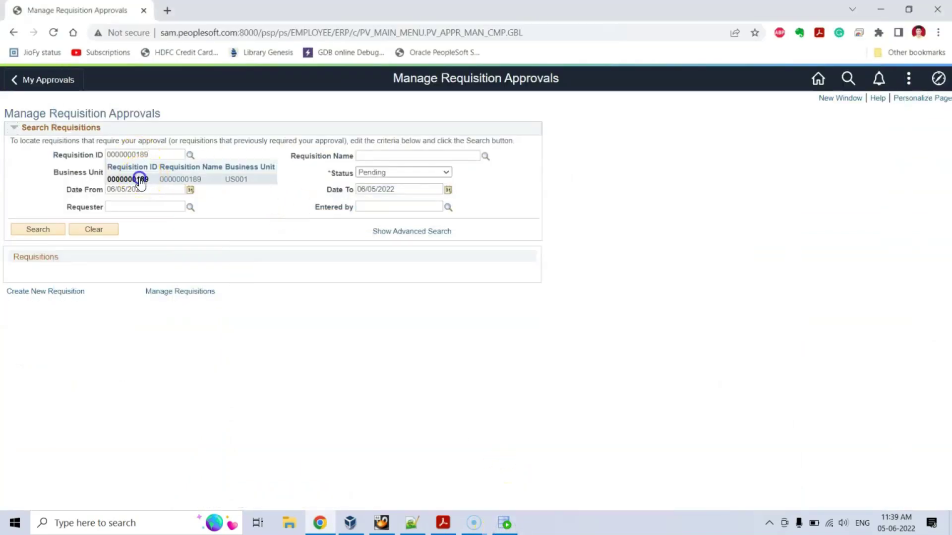
click(50, 228)
click(48, 228)
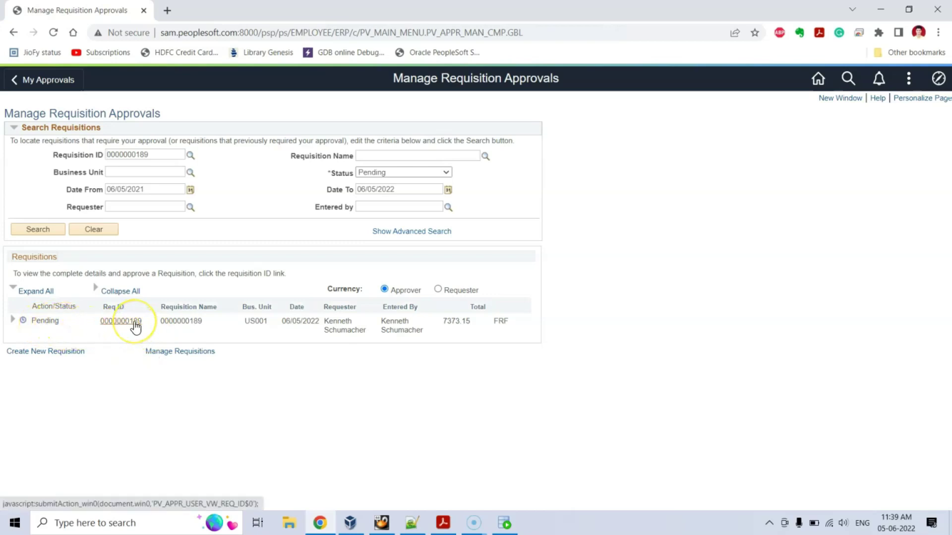
- Open the pending requisition found by the search and review its summary, justification and item lines
click(135, 323)
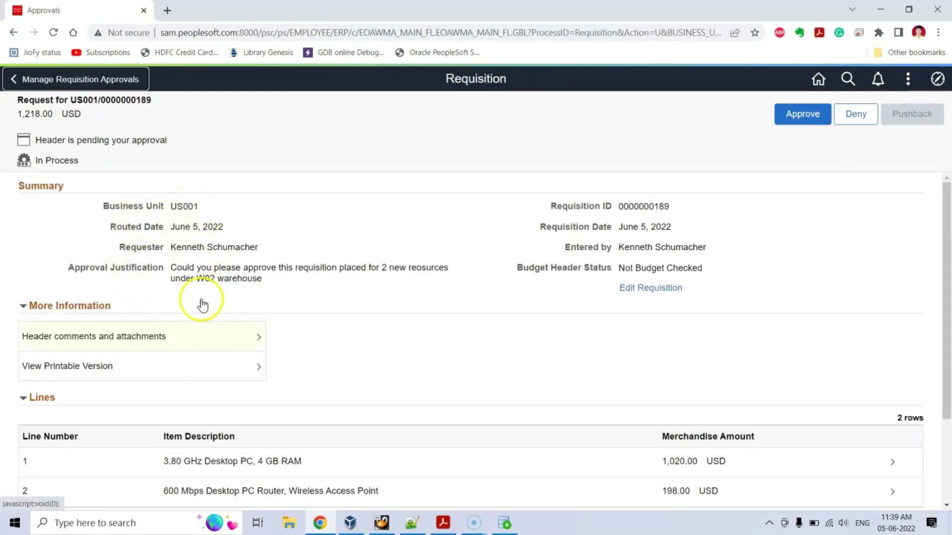
scroll(323, 437, down, 3)
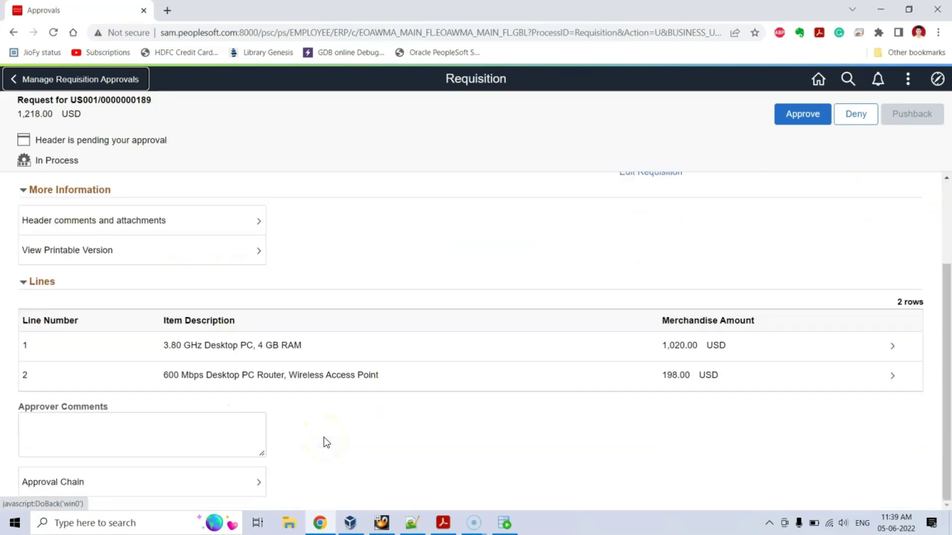
scroll(323, 438, up, 3)
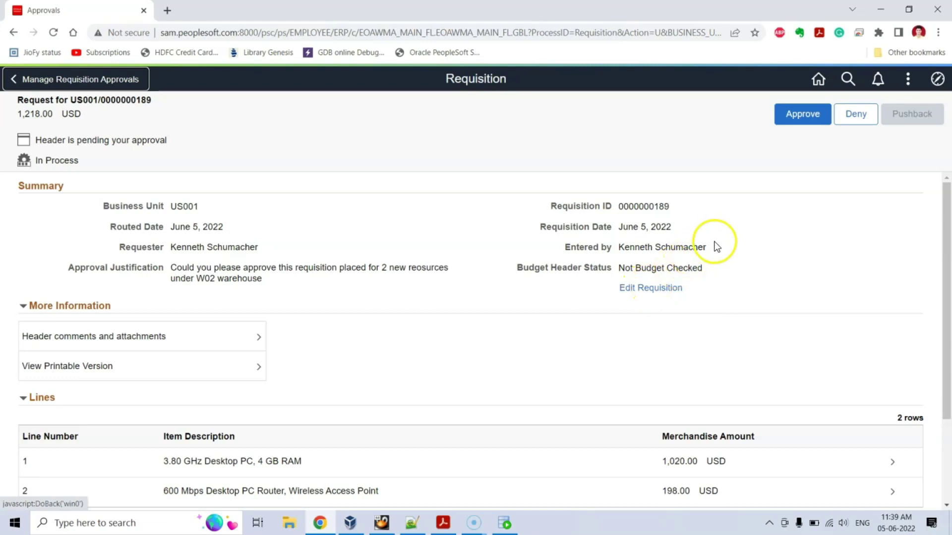
- Approve the requisition with the approver comment "Requisition is approved." and submit the approval
click(809, 119)
click(472, 287)
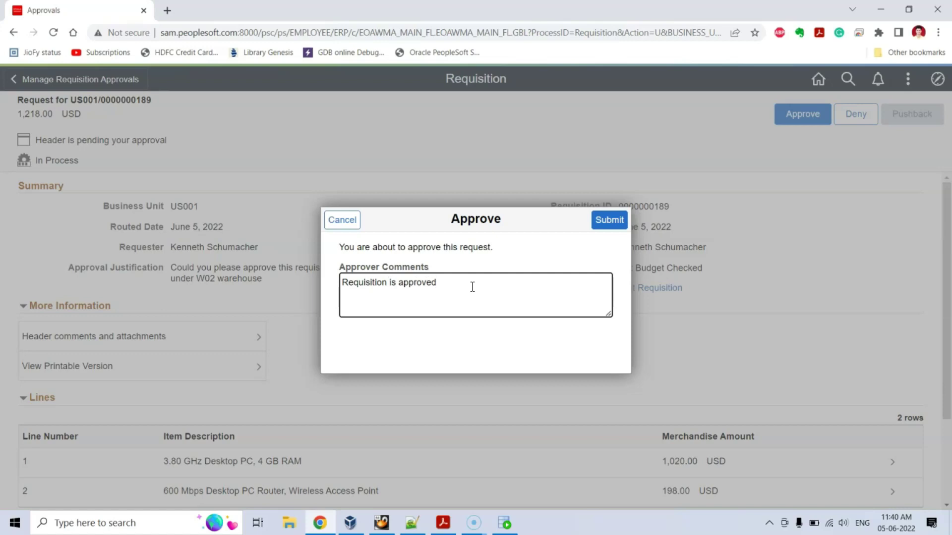
click(606, 221)
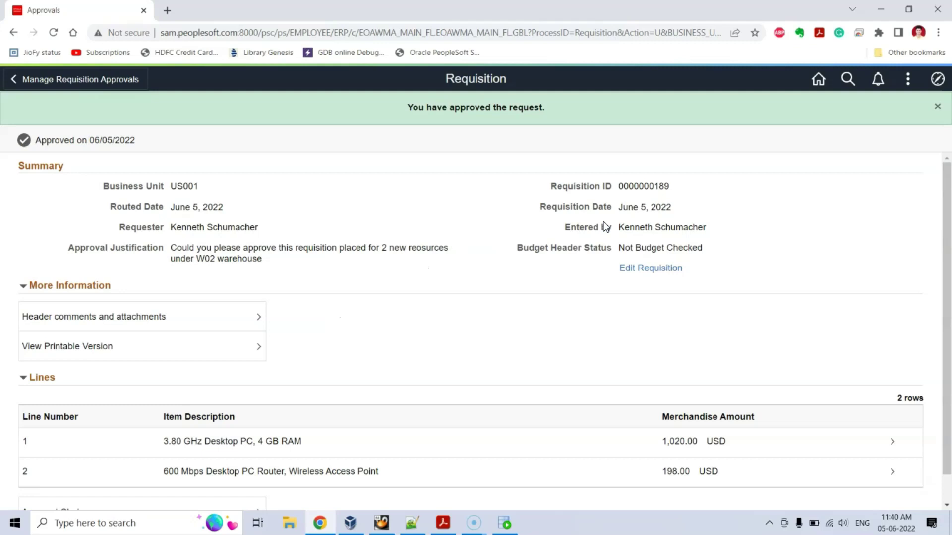
click(431, 142)
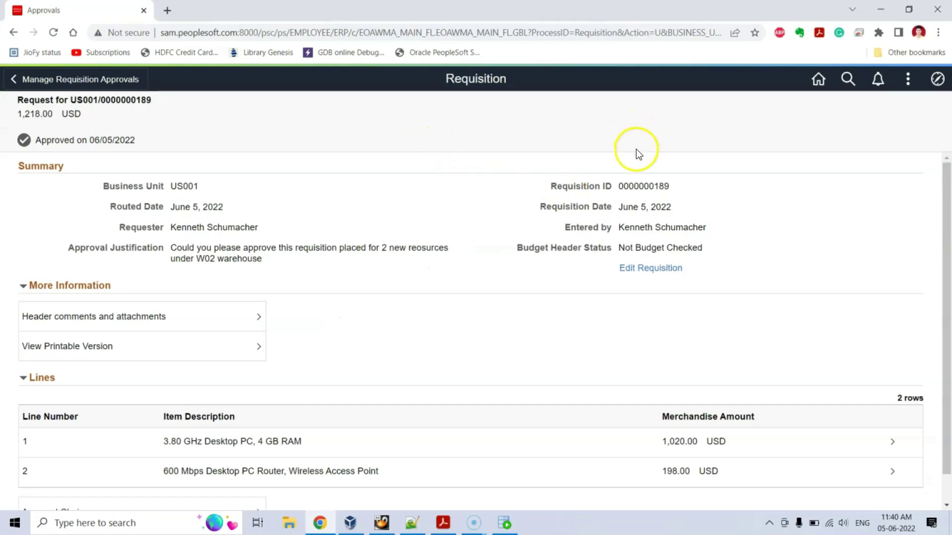
scroll(412, 307, down, 1)
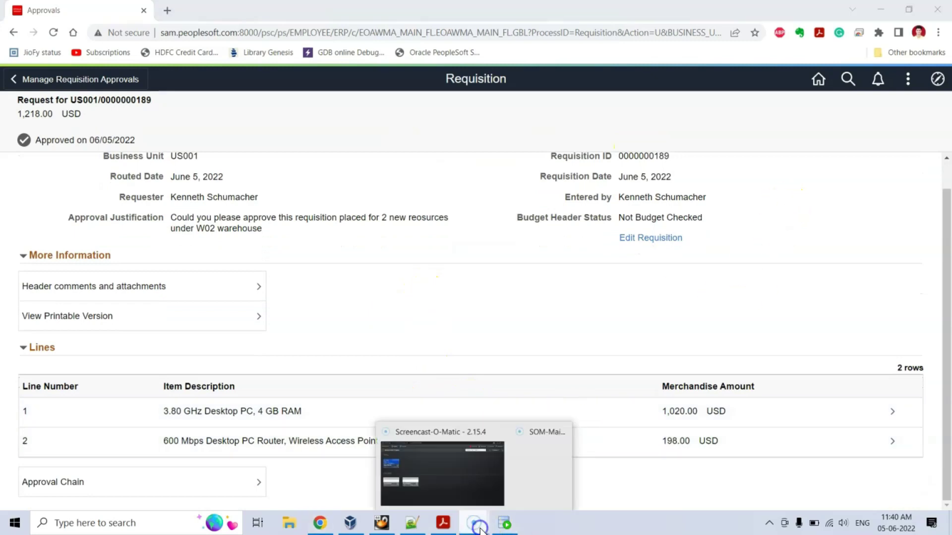
- Switch to SQL Developer and rerun the PS_REQ_HDR query to check the requisition header's REQ_STATUS
click(509, 524)
click(340, 191)
scroll(340, 192, up, 1)
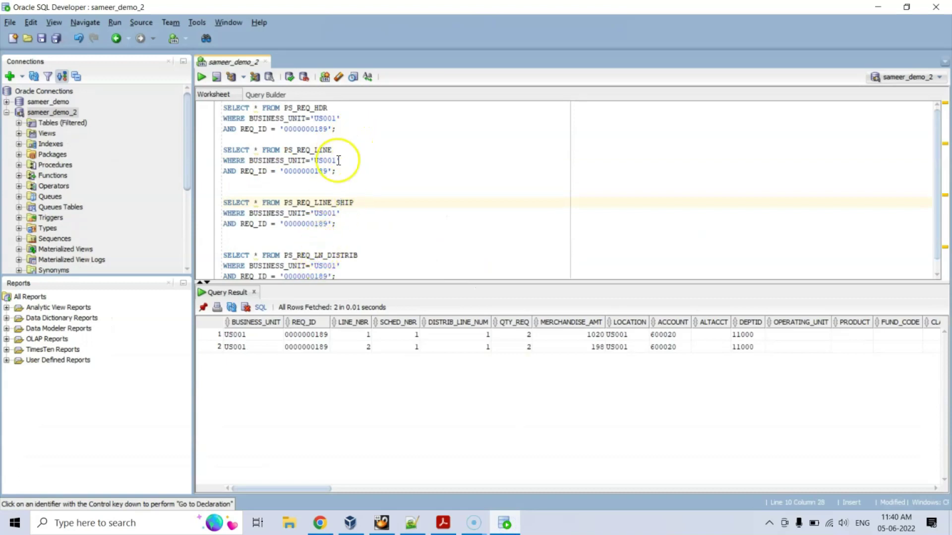
drag(357, 132, 225, 95)
click(202, 76)
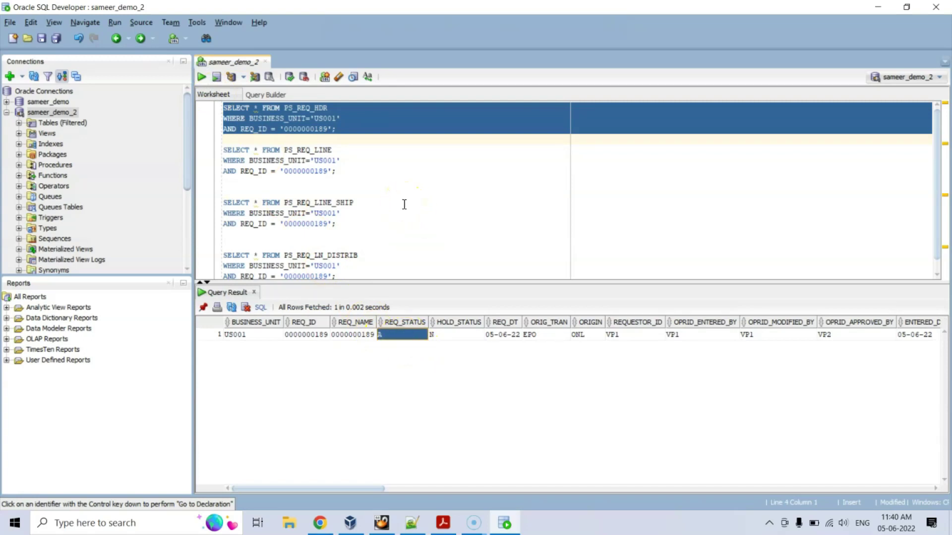
- Return to the requisition in Chrome, view its Approval Chain with the approver's comment, and close the chain
click(320, 523)
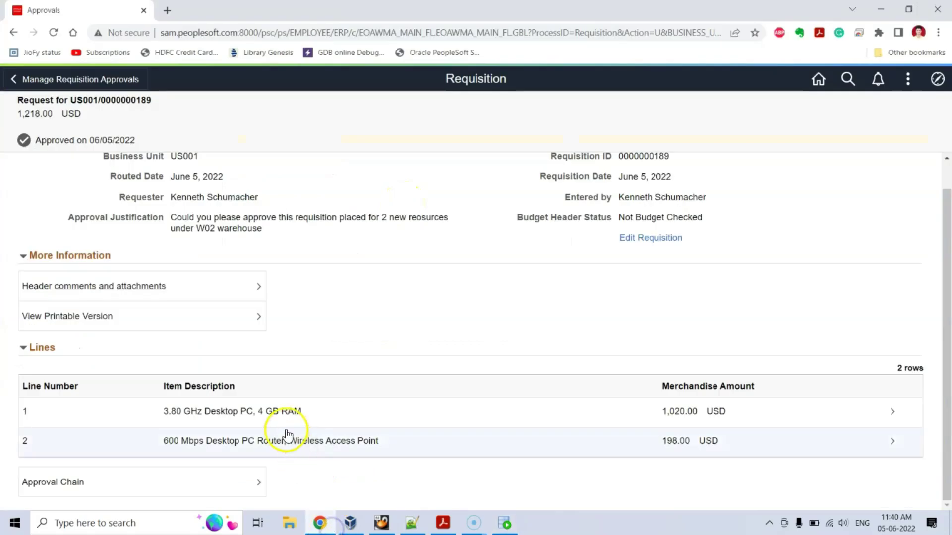
click(212, 483)
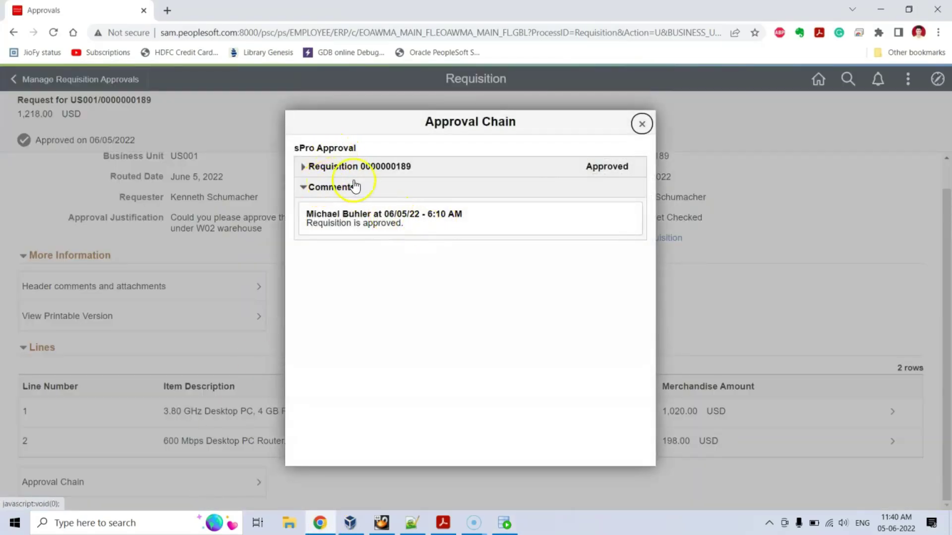
click(641, 127)
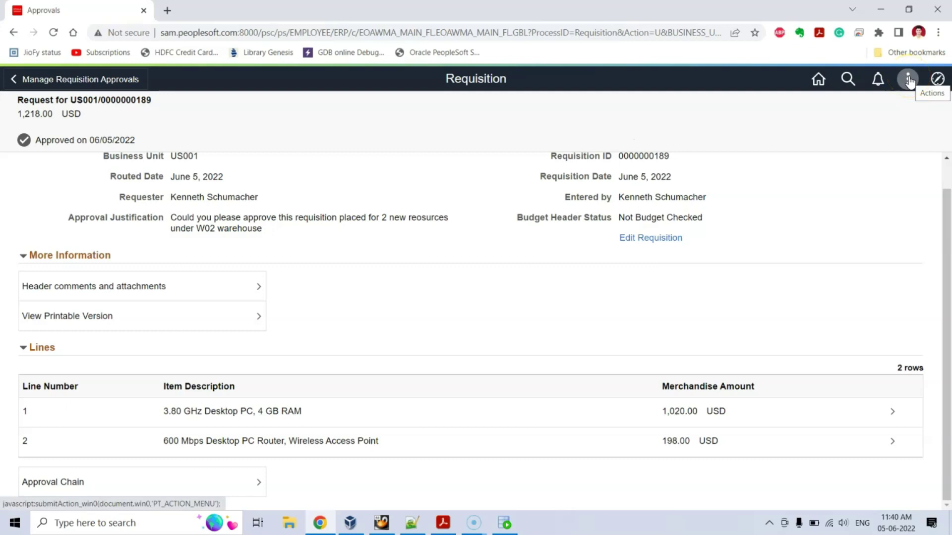
- Switch to the eProProcessOverviewandApproval.pdf flowchart in Acrobat Reader and examine the stages covering approver denial and approval
click(442, 523)
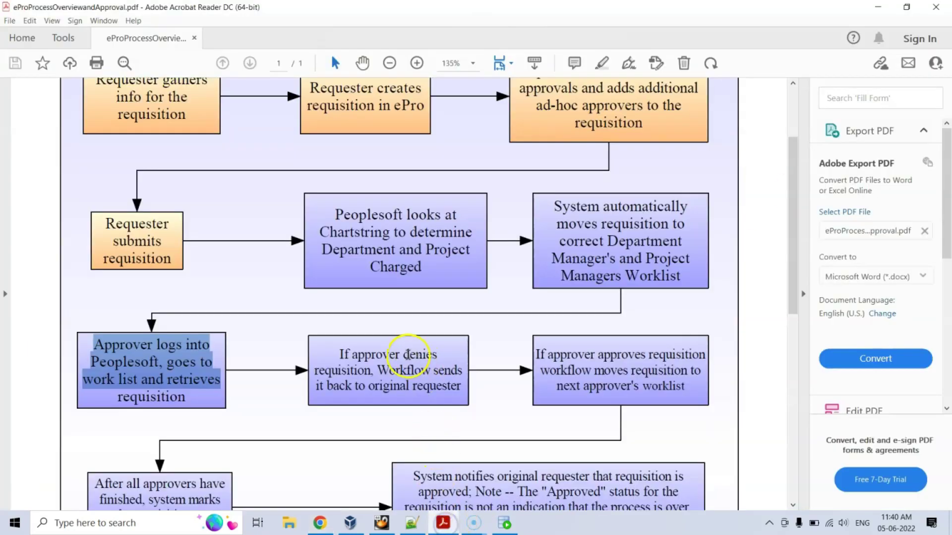